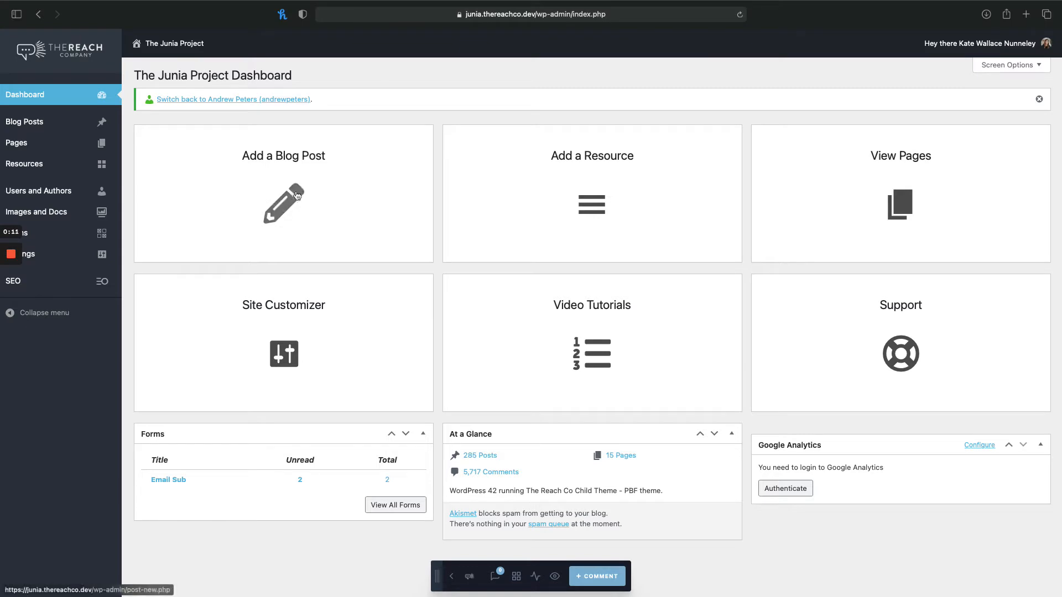
Open the list of all blog posts and view its column, pagination and view mode options.
left_click(39, 126)
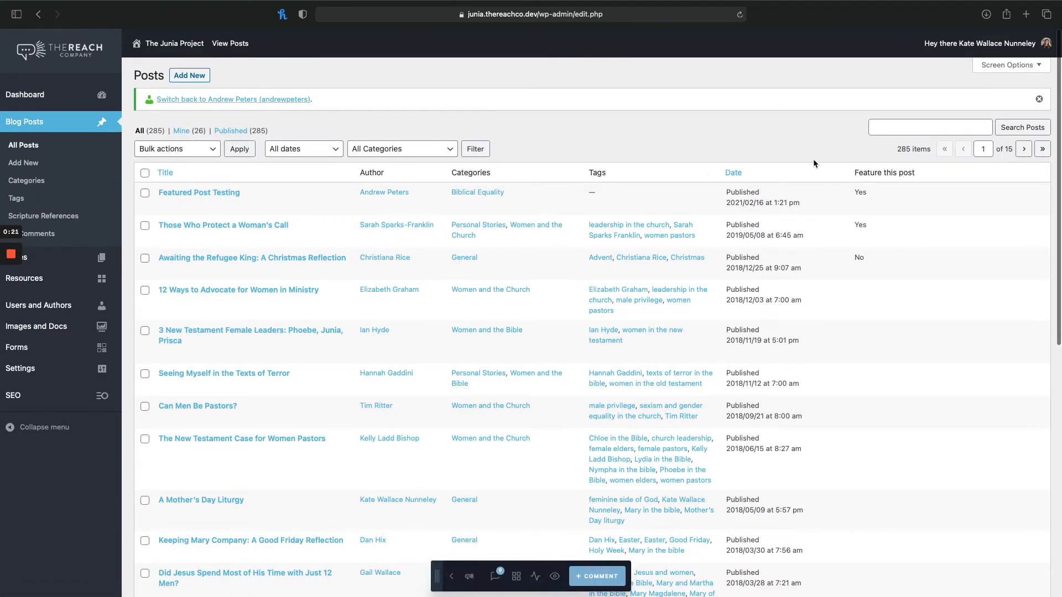
left_click(1024, 64)
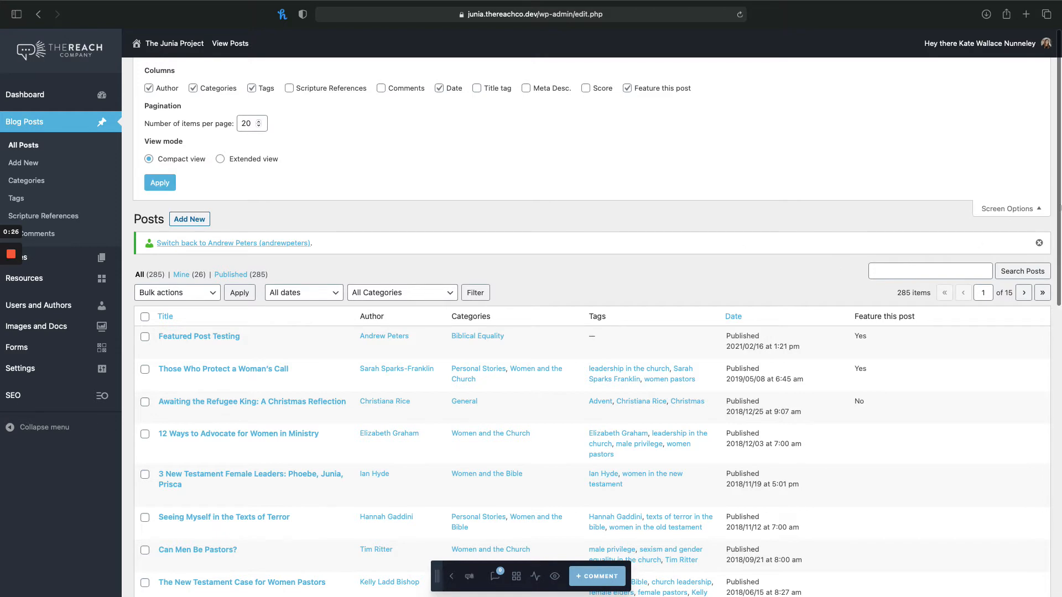
left_click(1013, 209)
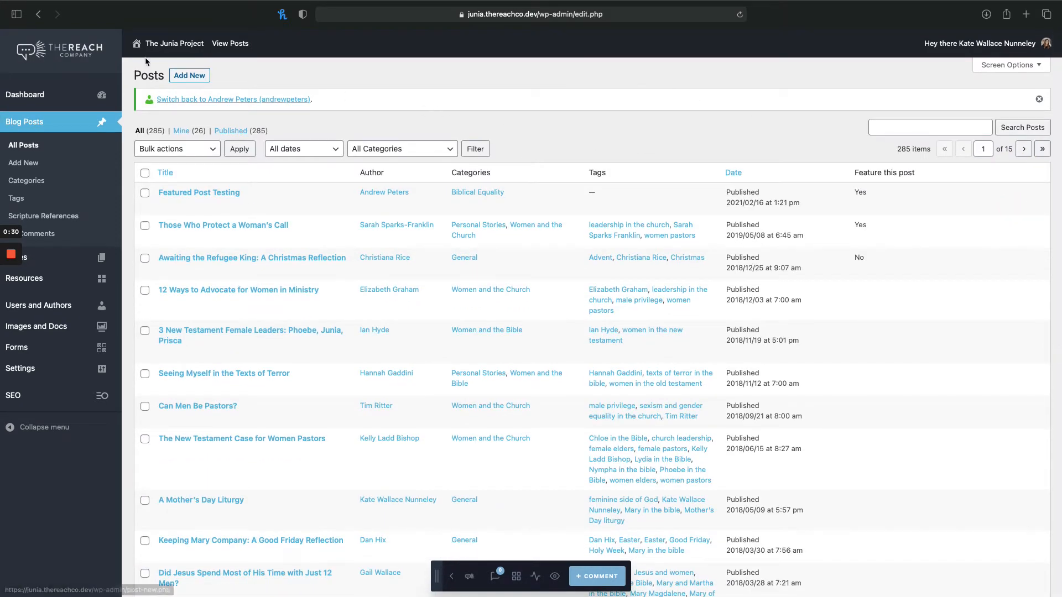
Create a new blog post titled "Title" with two paragraphs: "Start typing right away." and "Add another paragraph.".
left_click(186, 77)
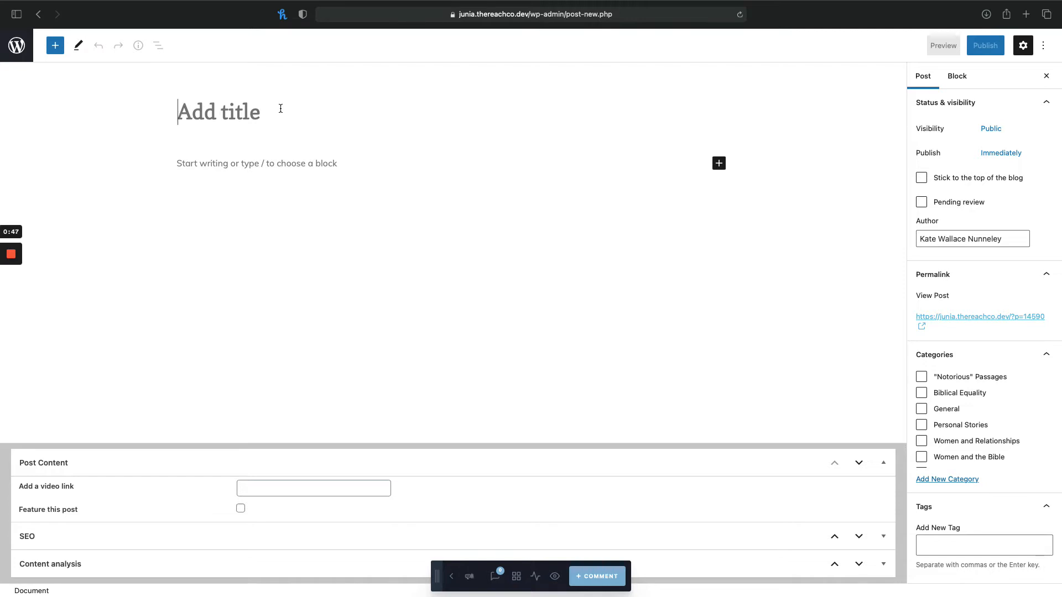
type("Title")
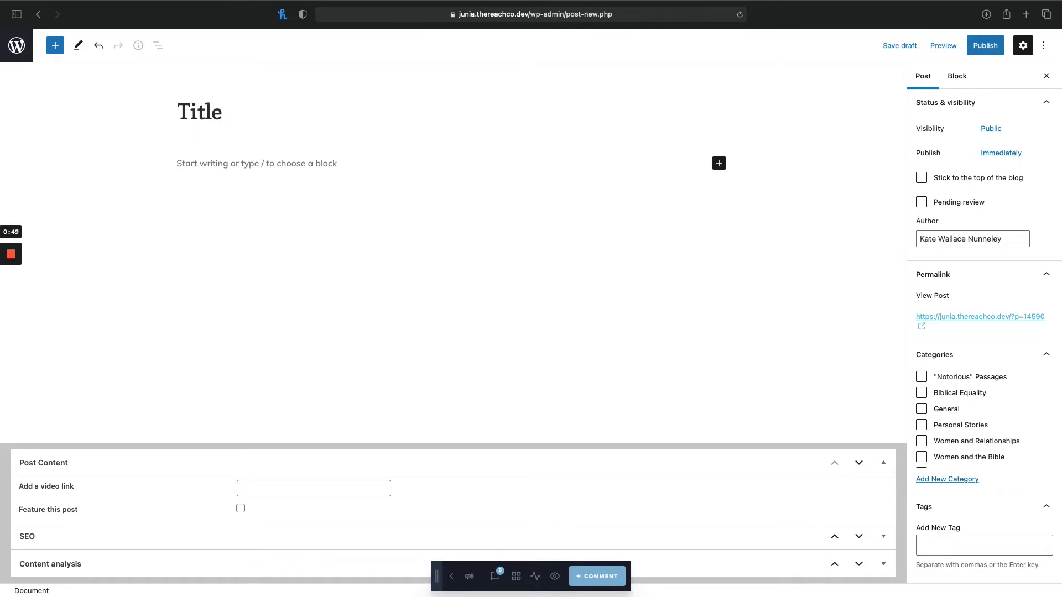
left_click(238, 170)
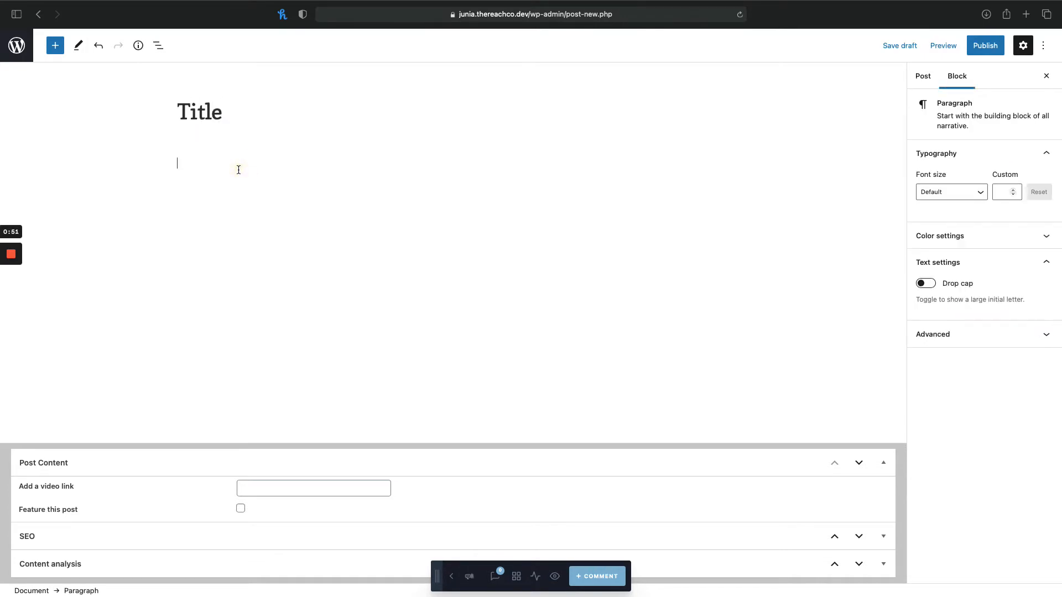
type("Start typing right away.")
key("Return")
type("Add another paragrahp")
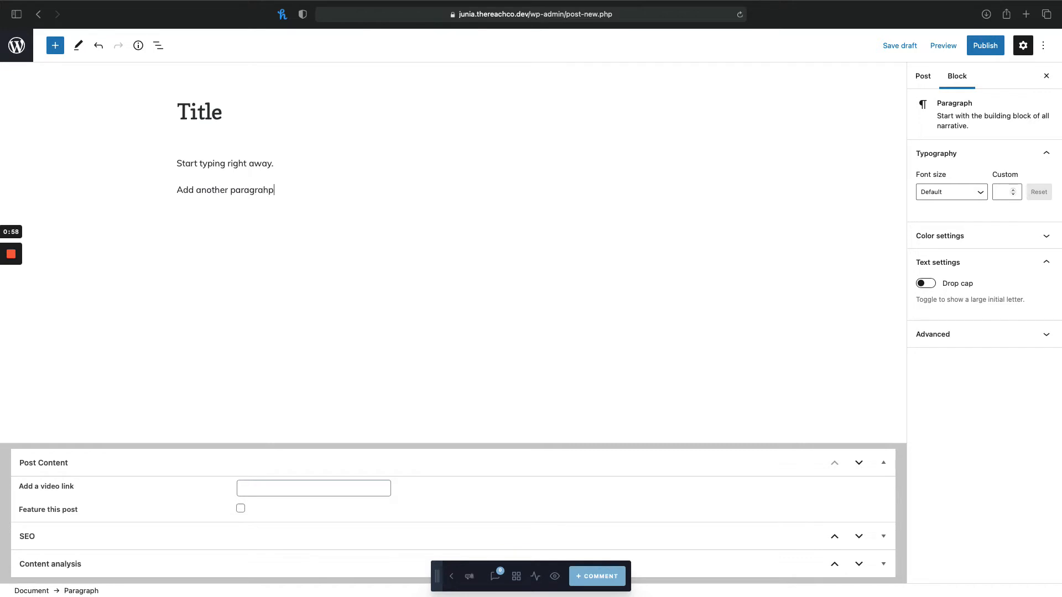
key("BackSpace")
key("BackSpace")
key("BackSpace")
key("BackSpace")
type("raph.")
key("Return")
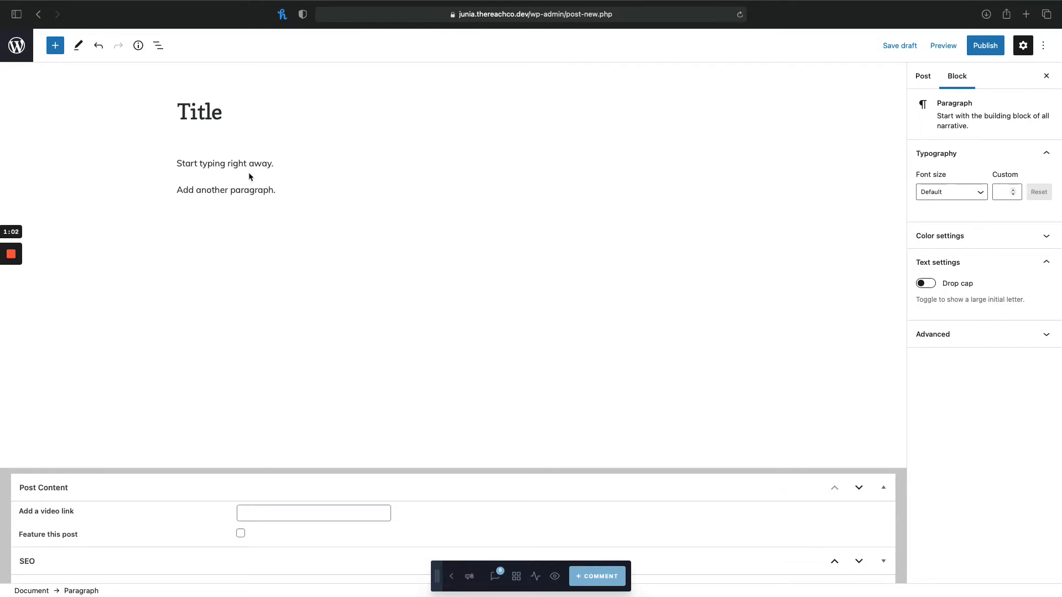
Add a Heading block reading "Give this a heading." below the second paragraph.
left_click(55, 45)
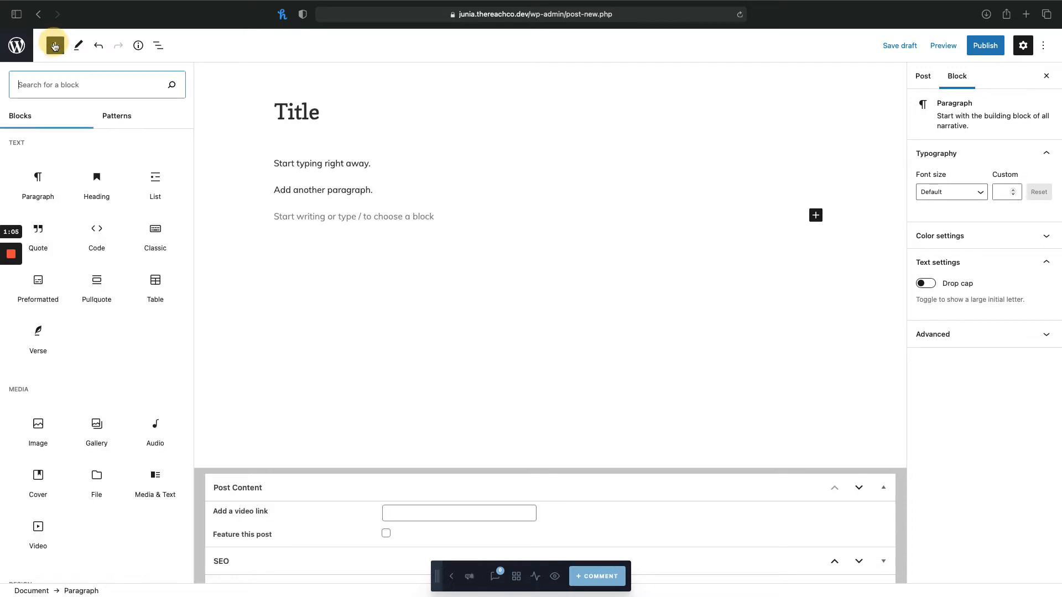
left_click(100, 177)
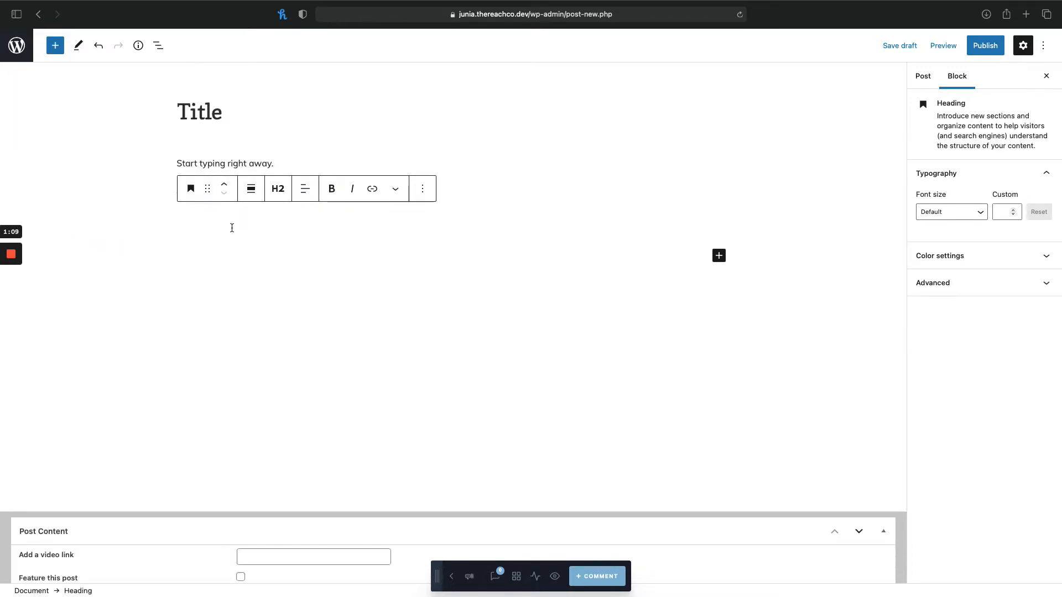
type("Give this a")
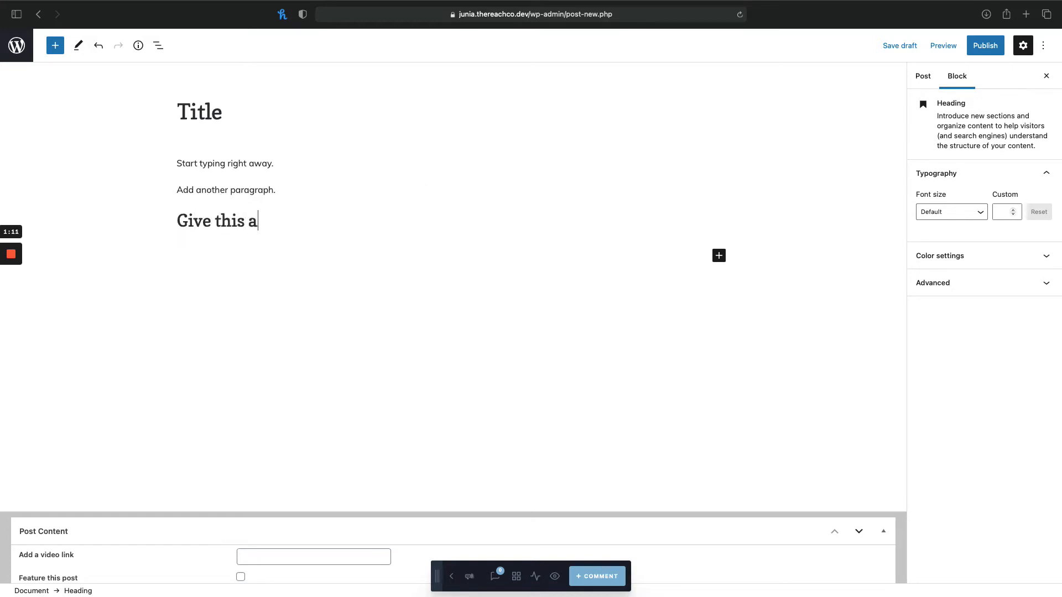
type(" heading")
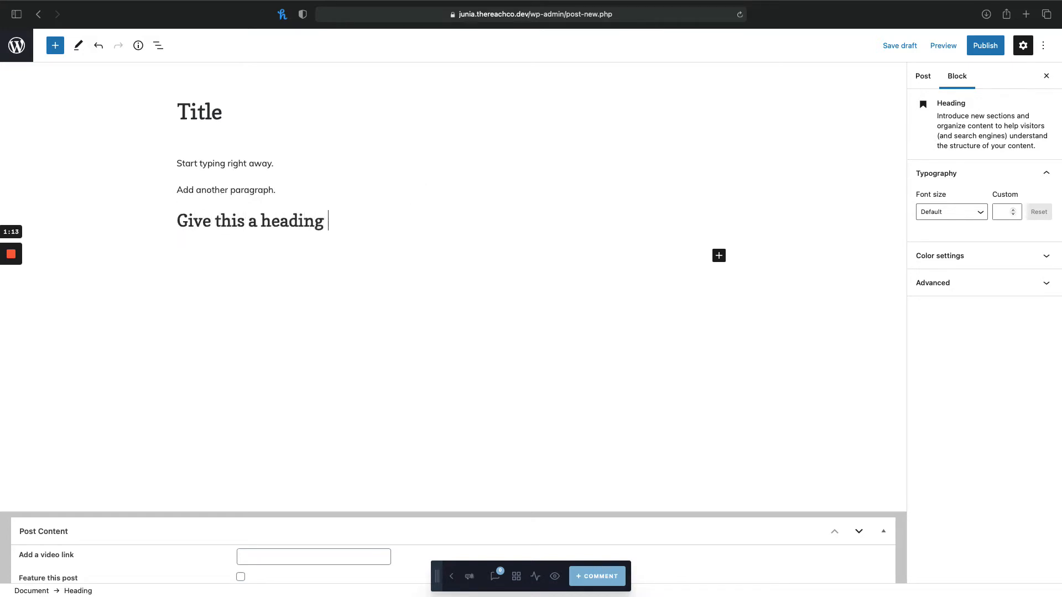
type(".")
key("Return")
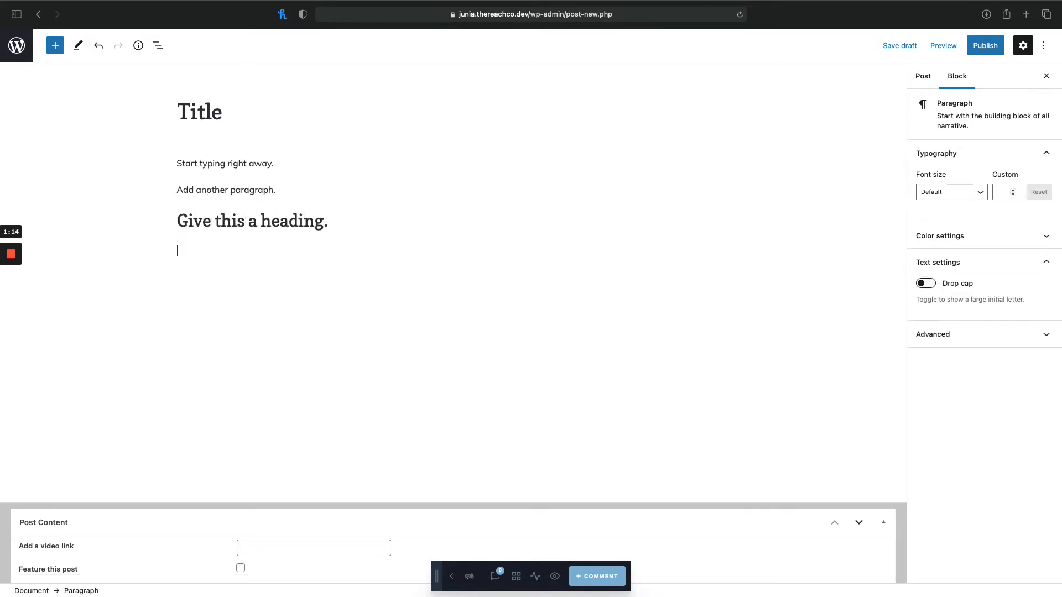
Browse the available text, media, design, widget and embed blocks in the block library.
left_click(54, 48)
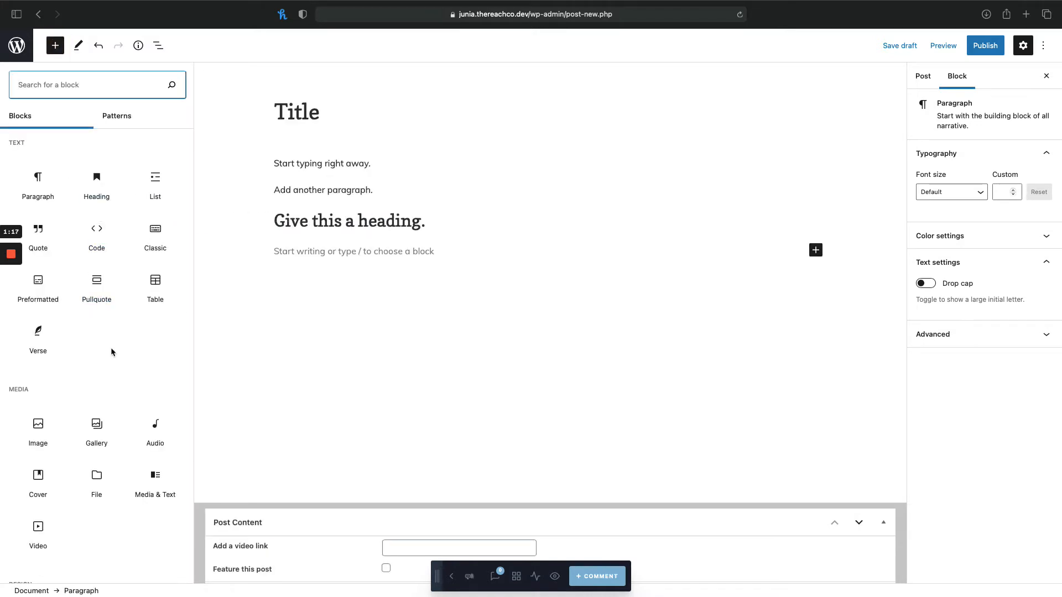
scroll(111, 351, "down", 4)
mouse_move(151, 348)
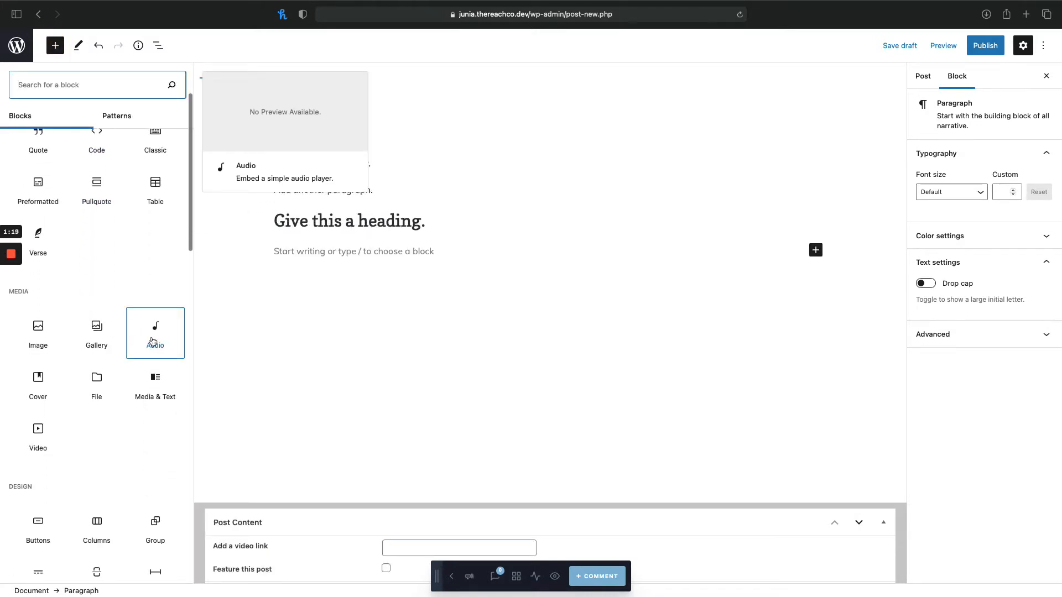
mouse_move(50, 349)
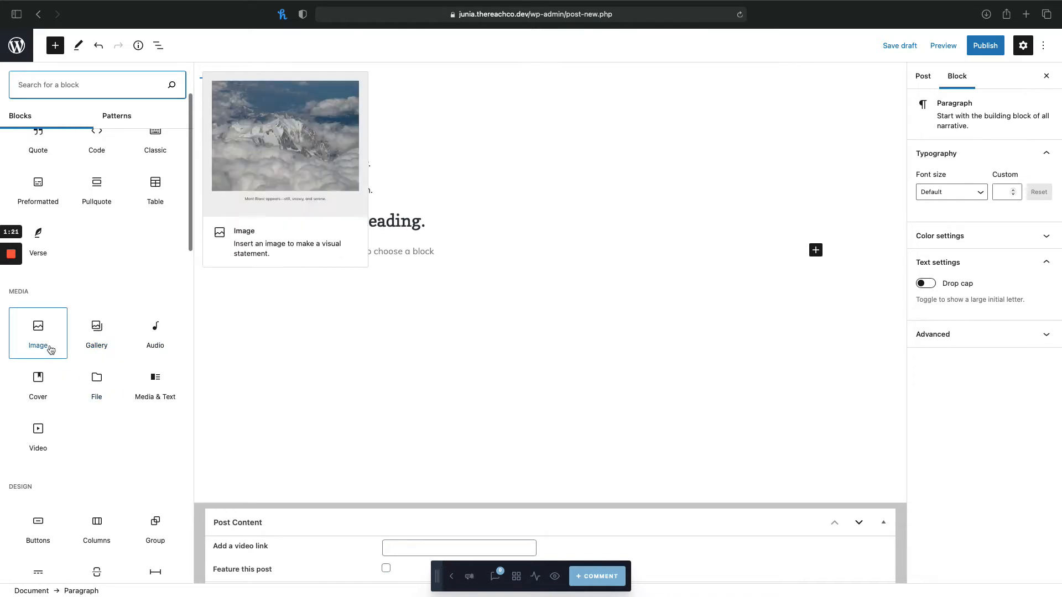
scroll(83, 410, "down", 2)
mouse_move(61, 477)
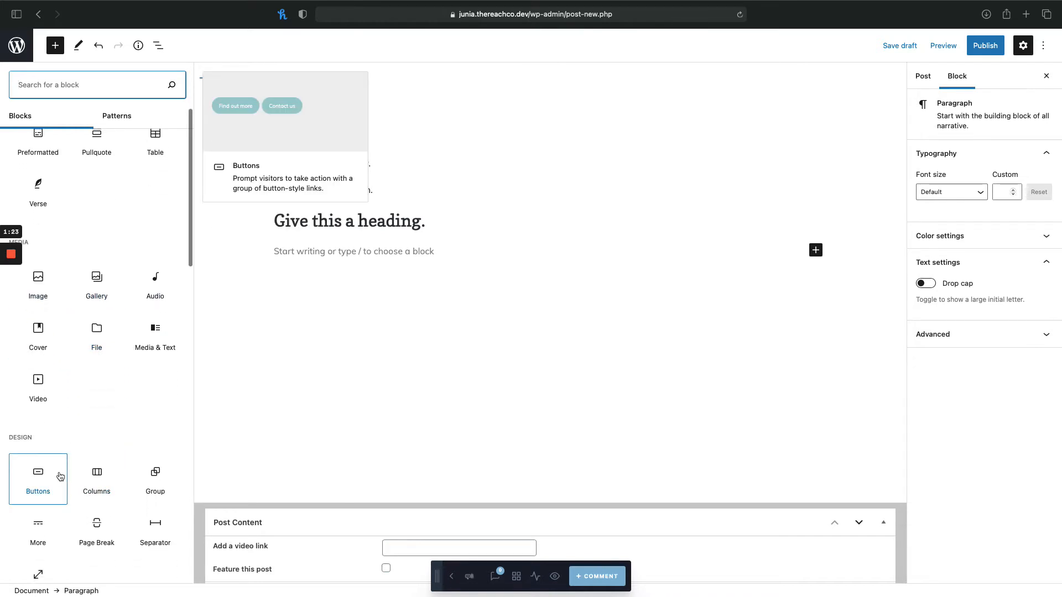
scroll(83, 470, "down", 8)
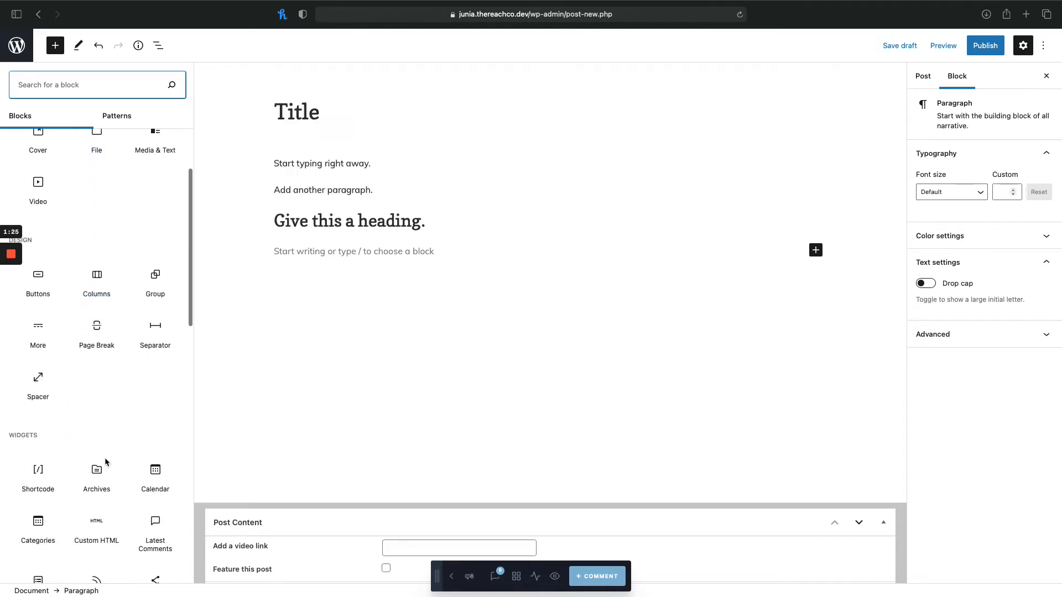
scroll(106, 462, "down", 4)
mouse_move(104, 417)
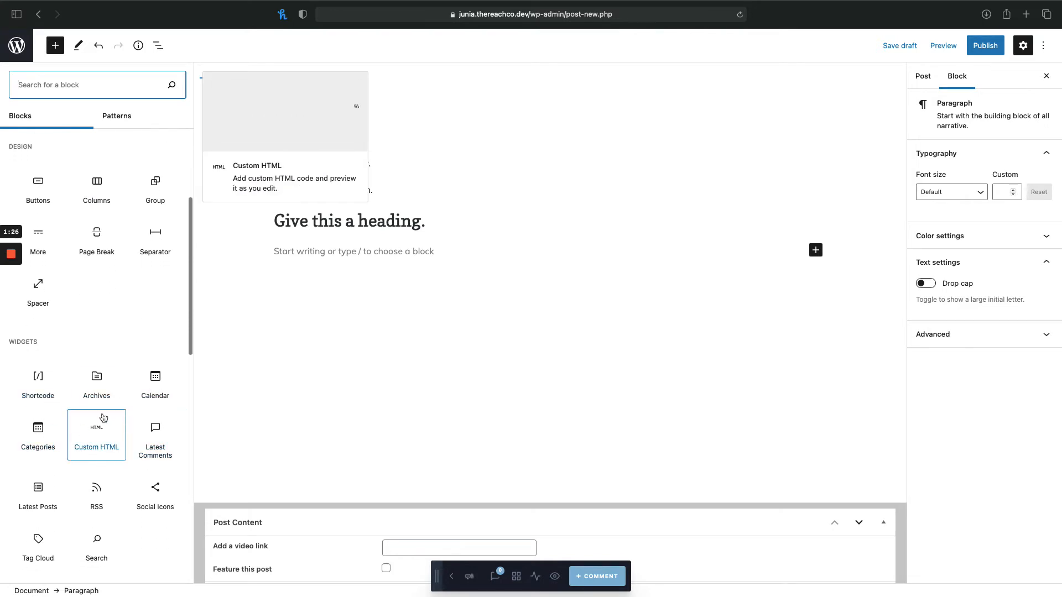
scroll(103, 418, "down", 10)
mouse_move(51, 386)
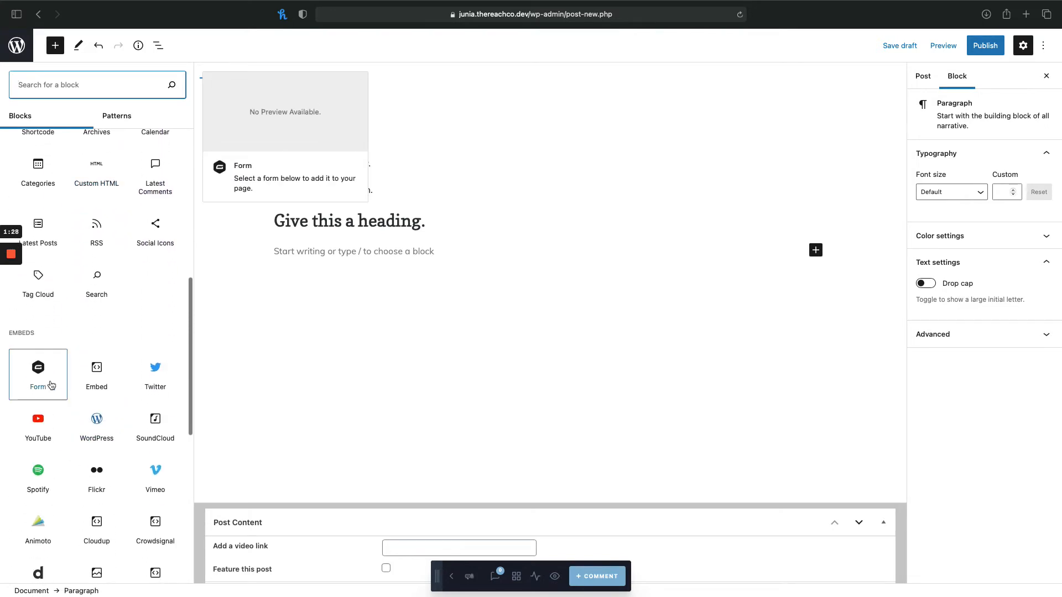
scroll(56, 371, "down", 1)
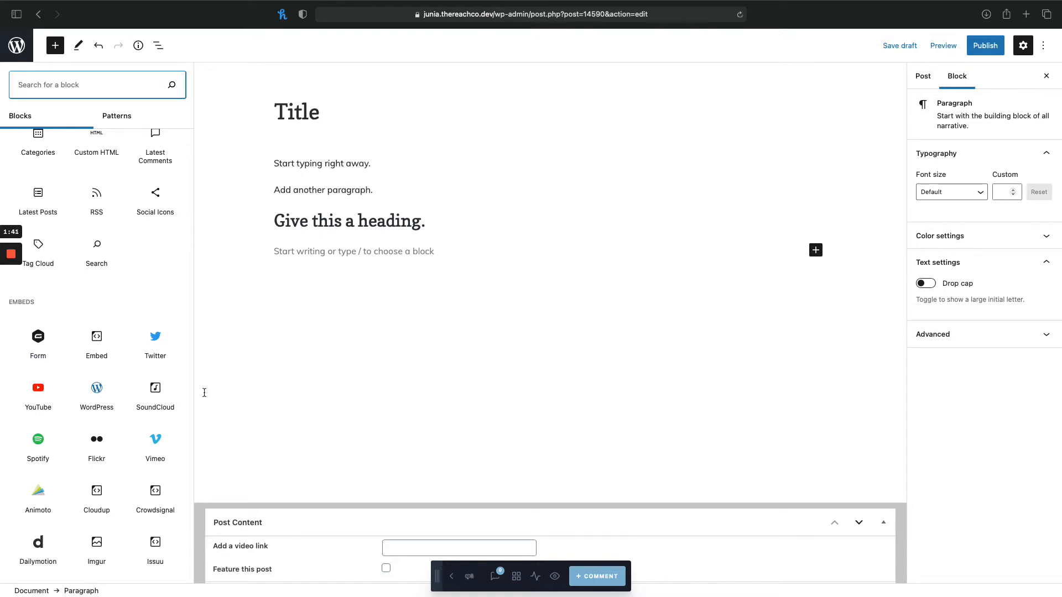
scroll(88, 432, "down", 5)
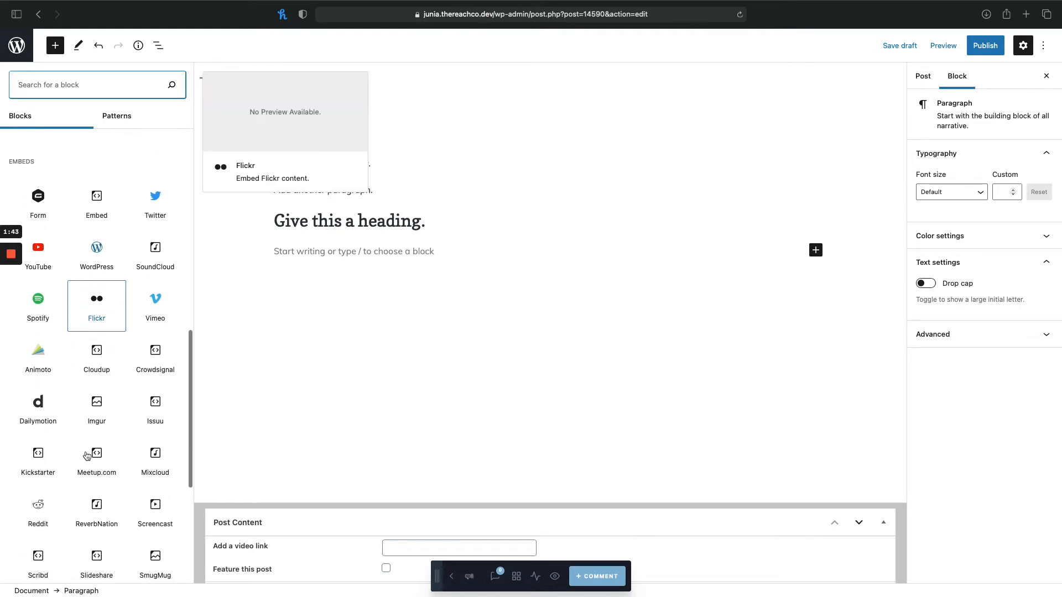
Insert a Twitter embed block below the heading.
scroll(89, 443, "up", 3)
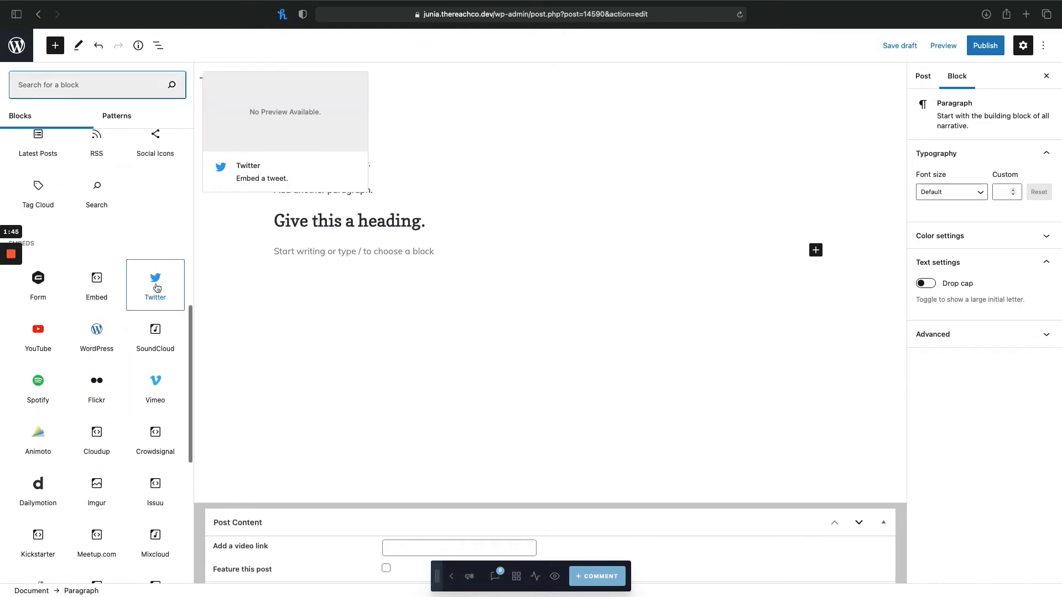
left_click(155, 285)
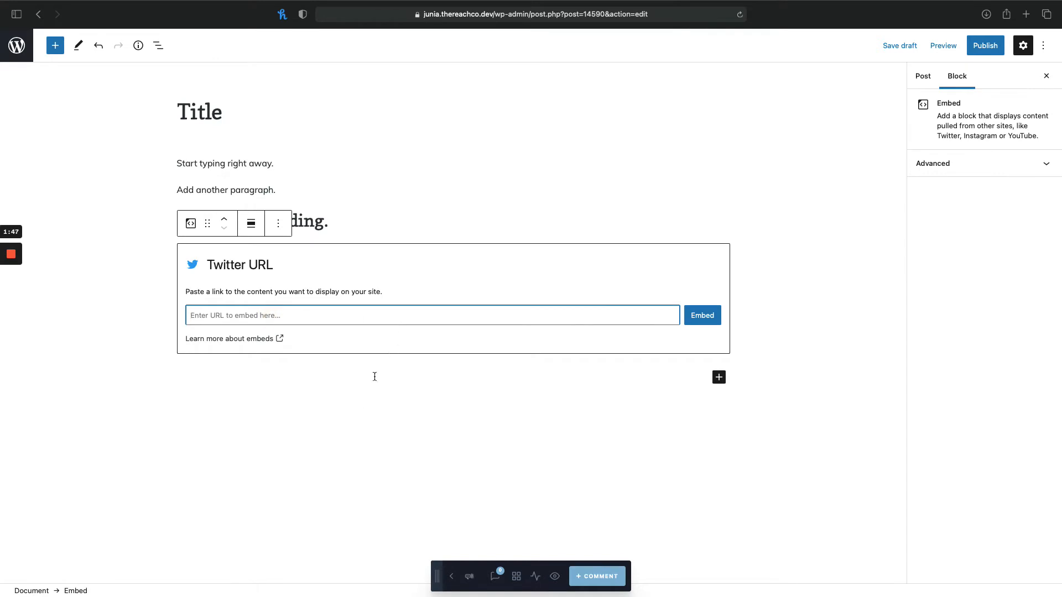
scroll(374, 374, "down", 2)
scroll(370, 347, "down", 2)
scroll(370, 343, "up", 3)
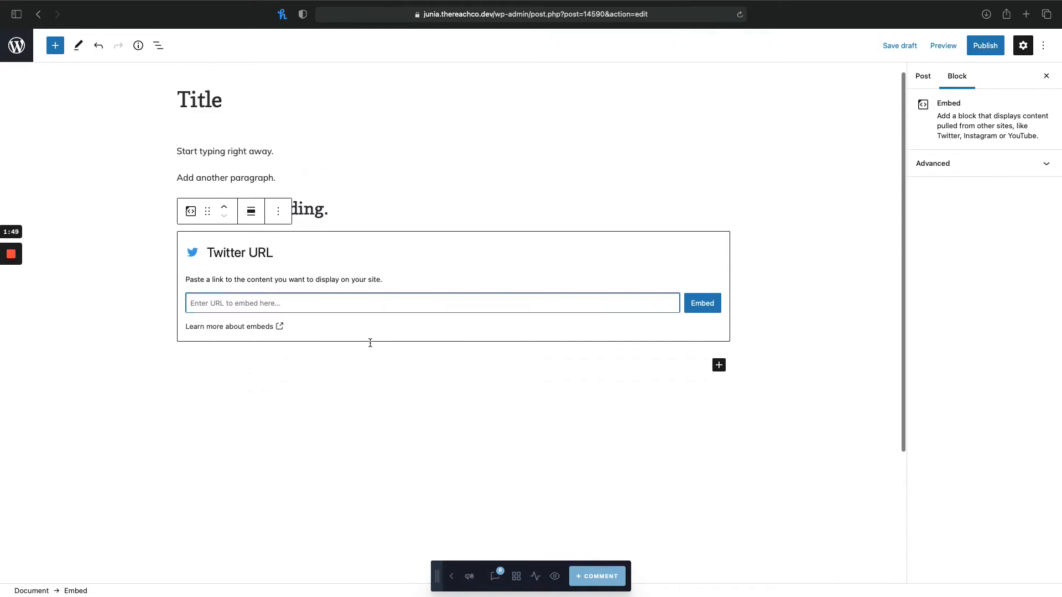
scroll(467, 368, "down", 1)
scroll(467, 367, "up", 2)
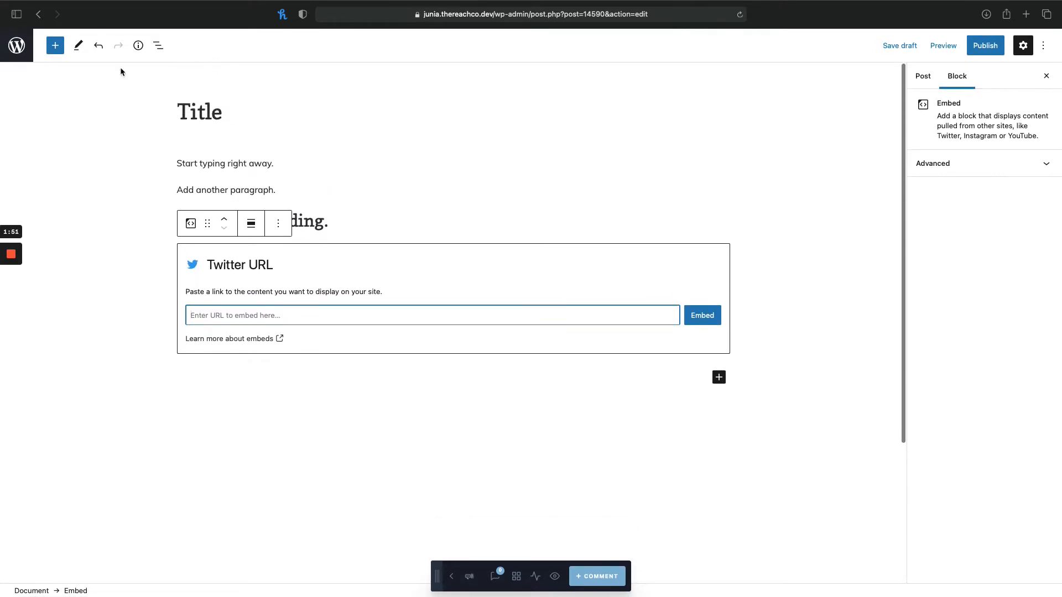
Insert a Pullquote below the Twitter embed reading "Grab attention with a good tagline or quote." with citation "Citation" and a light teal main color.
left_click(55, 46)
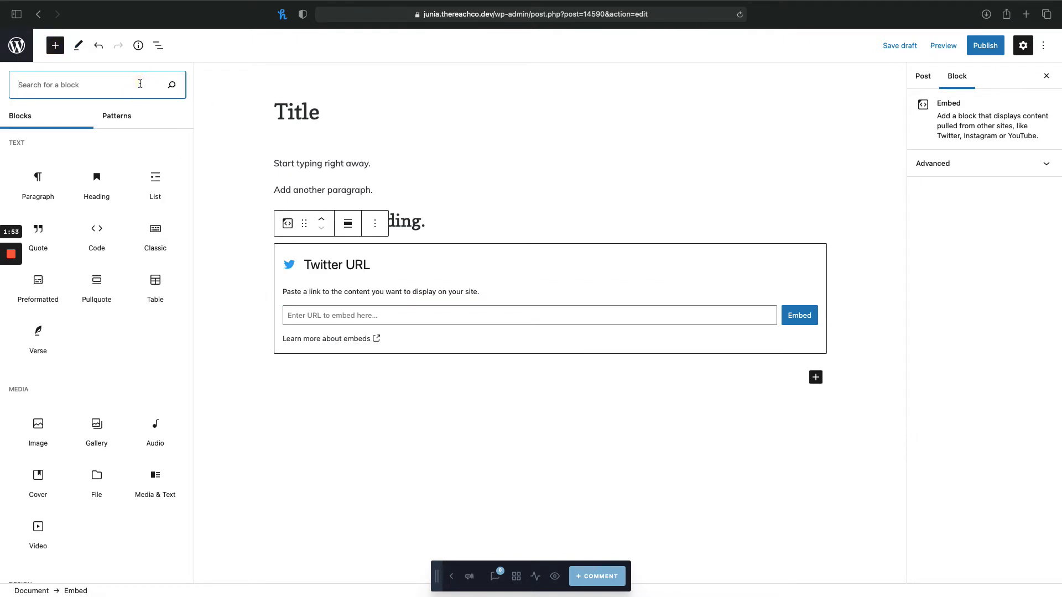
type("quote")
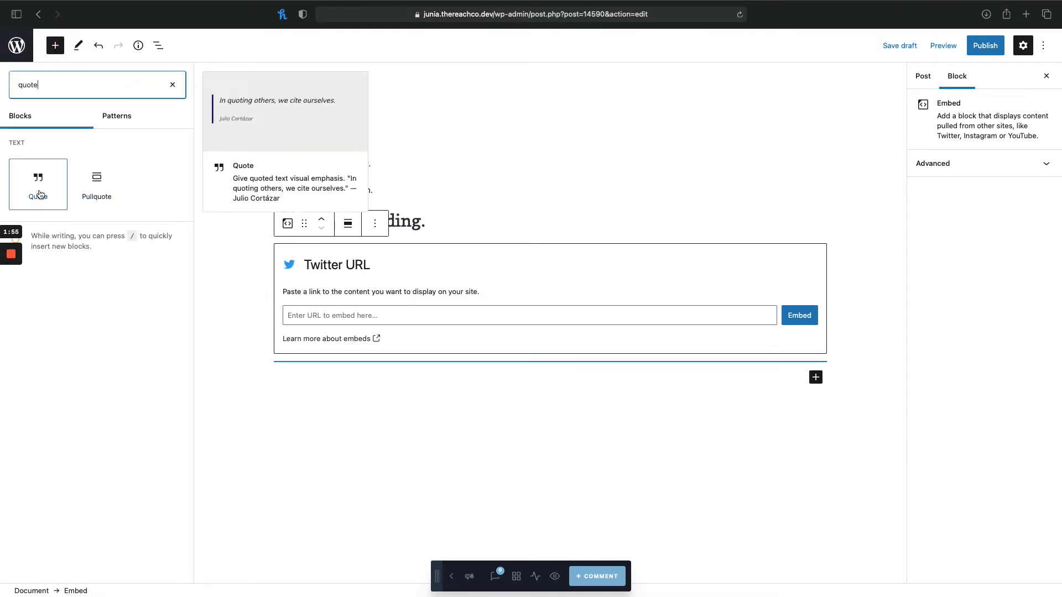
left_click(96, 184)
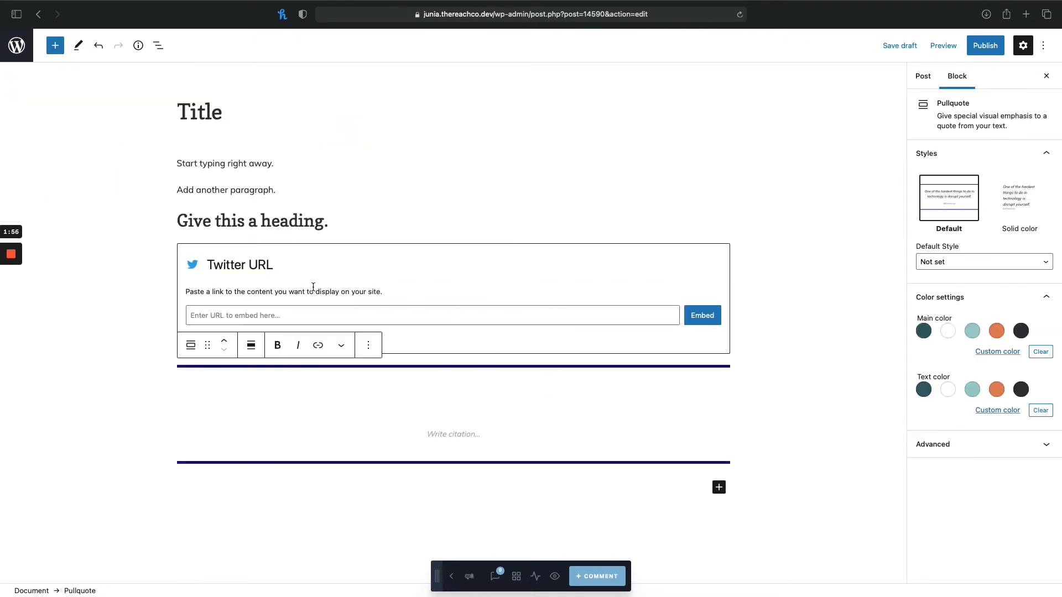
type("Grab ")
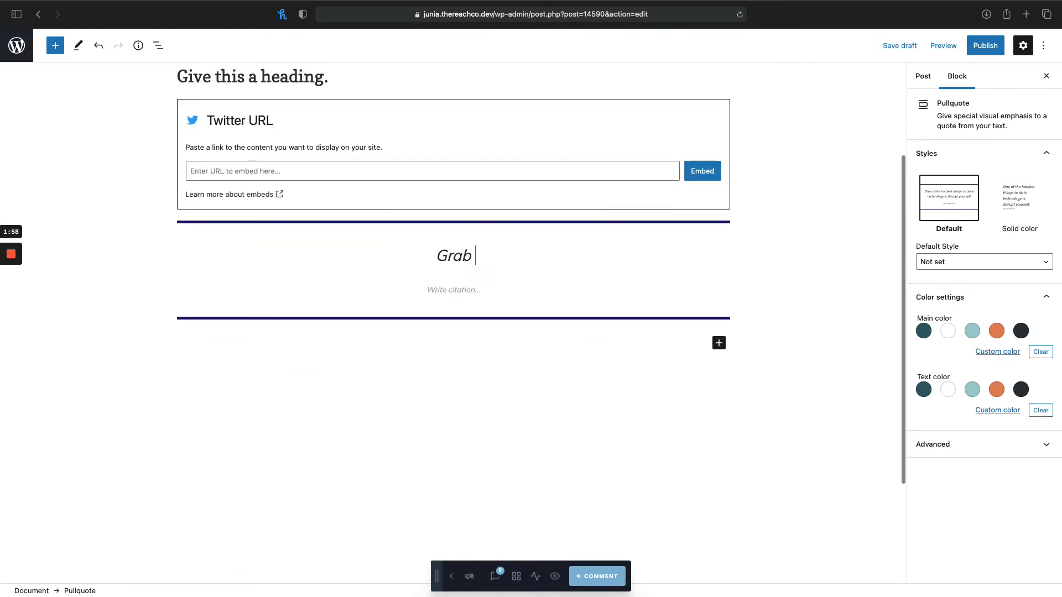
type("attention with a ")
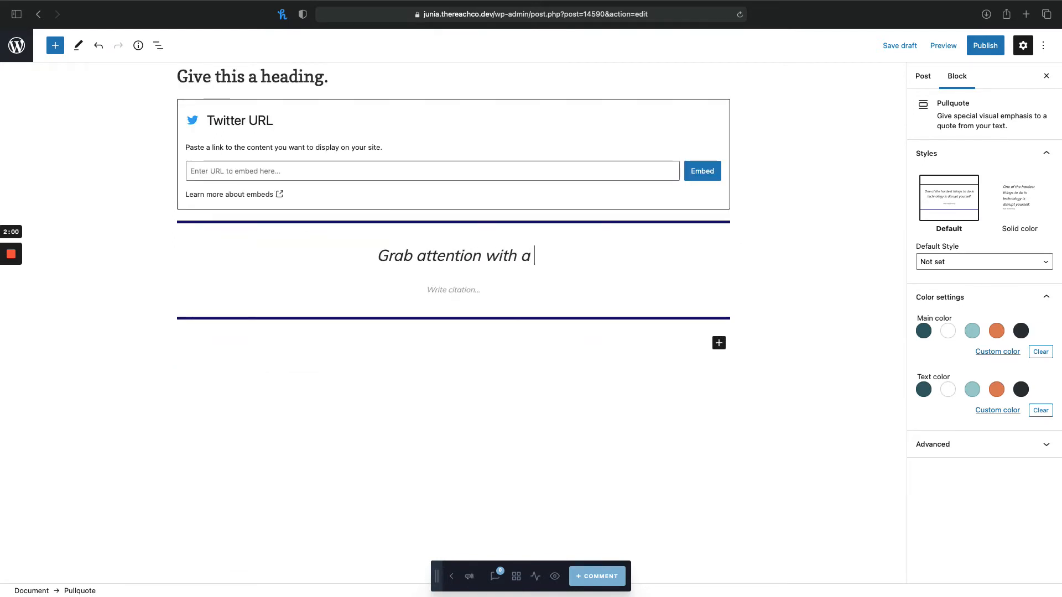
type("good tagline or ")
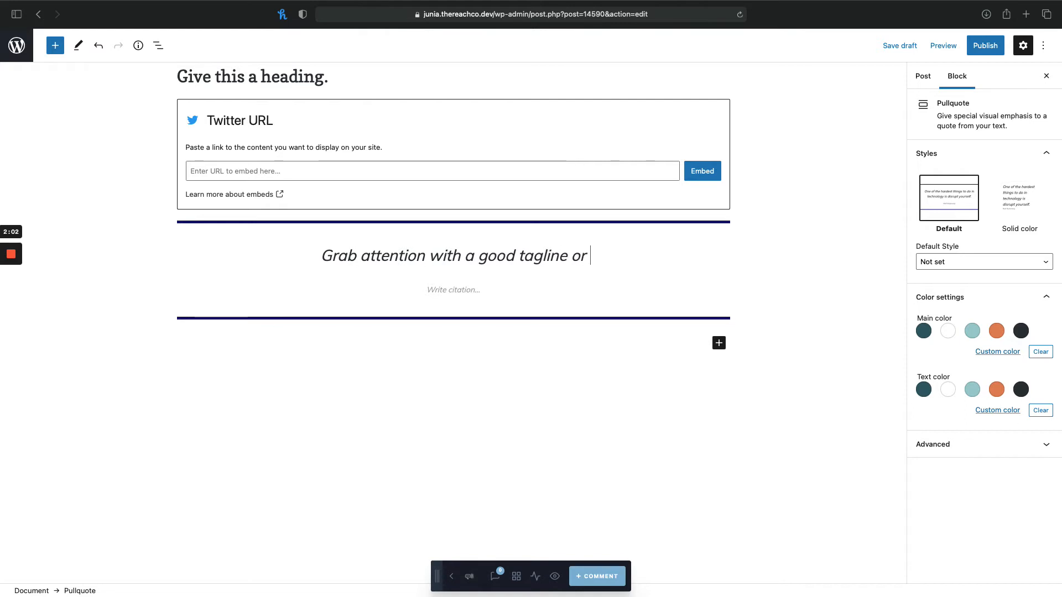
type("quote.")
key("Tab")
type("Ci")
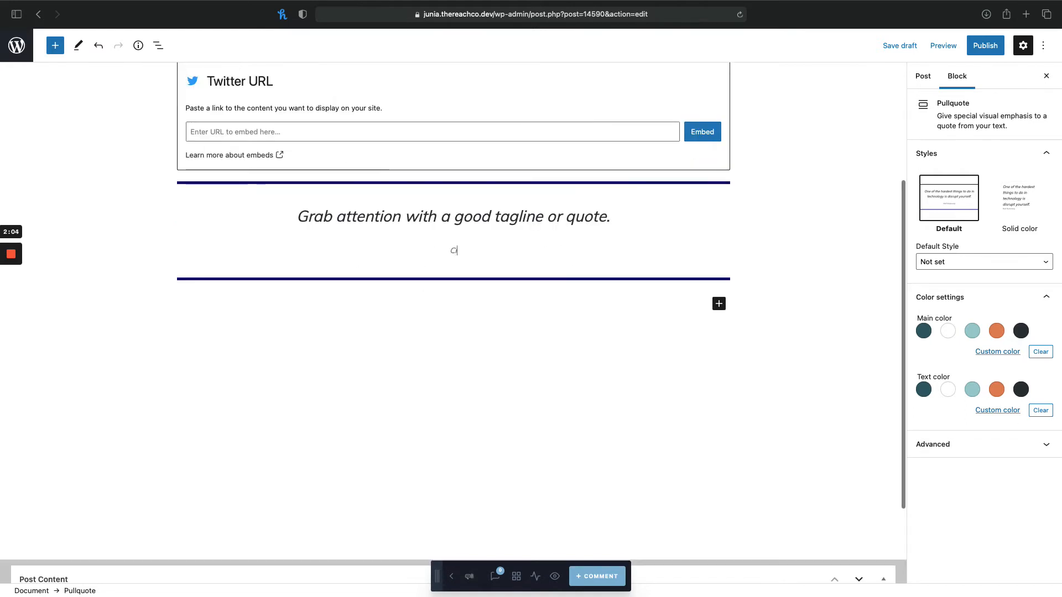
type("tation")
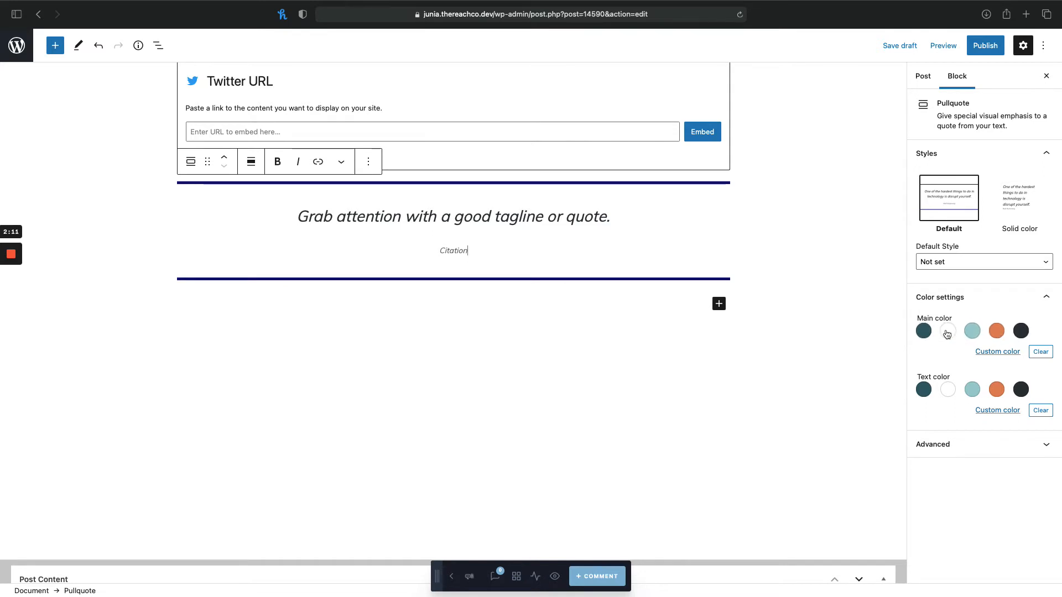
left_click(974, 334)
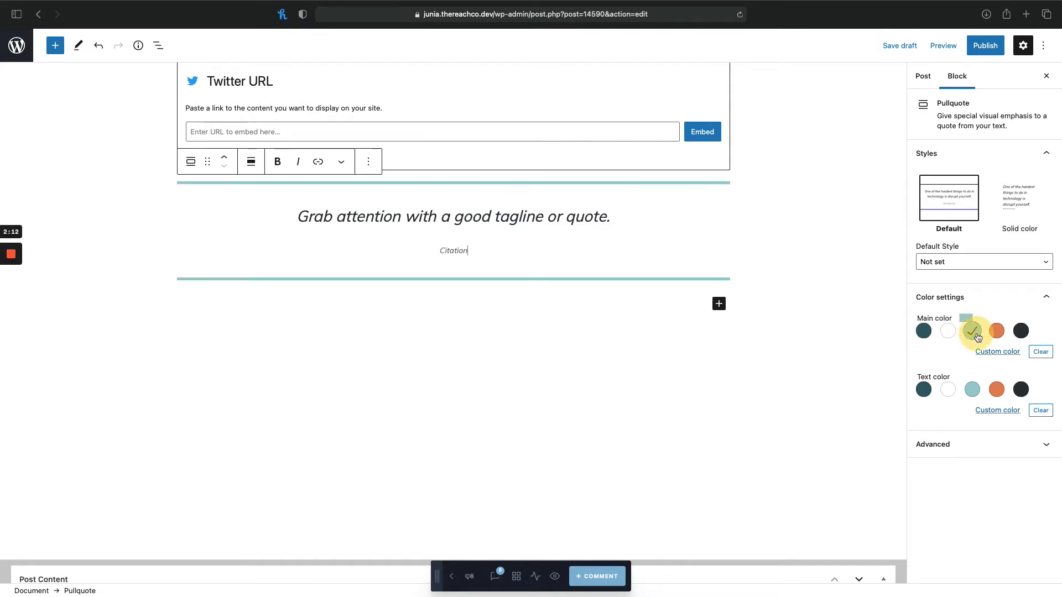
Change the pullquote's main color to dark teal.
left_click(926, 334)
left_click(974, 334)
left_click(924, 331)
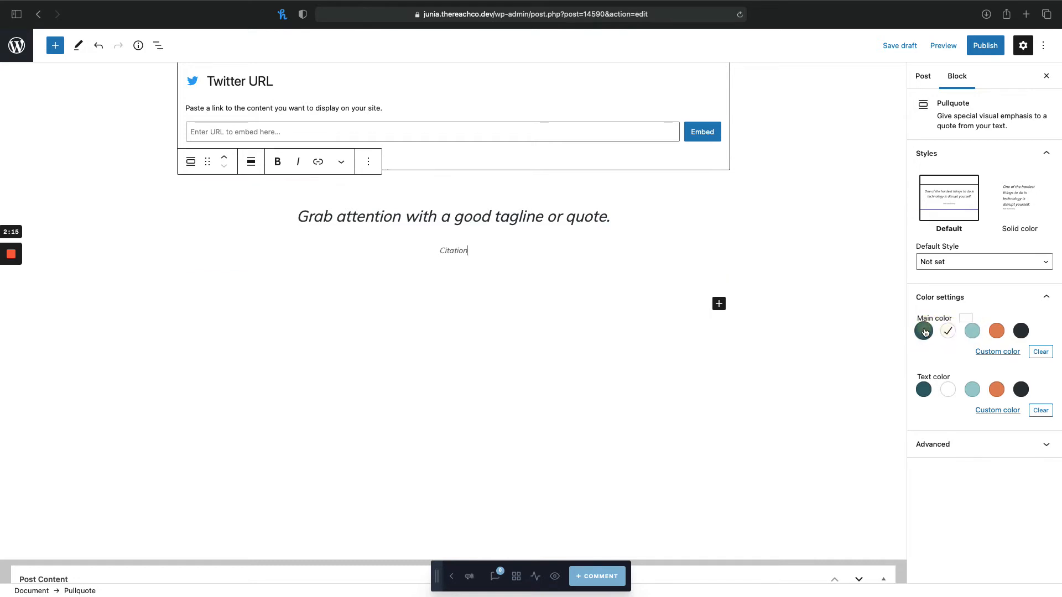
Mark the post as featured in the Post Content settings below the editor, leaving the video link empty.
scroll(772, 280, "down", 3)
scroll(772, 279, "down", 1)
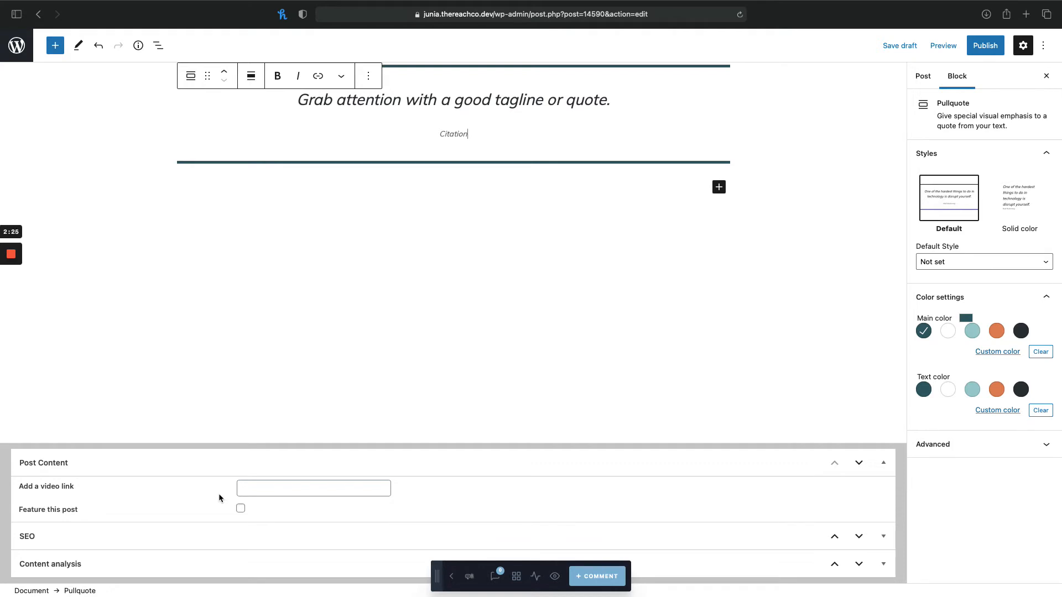
left_click(261, 487)
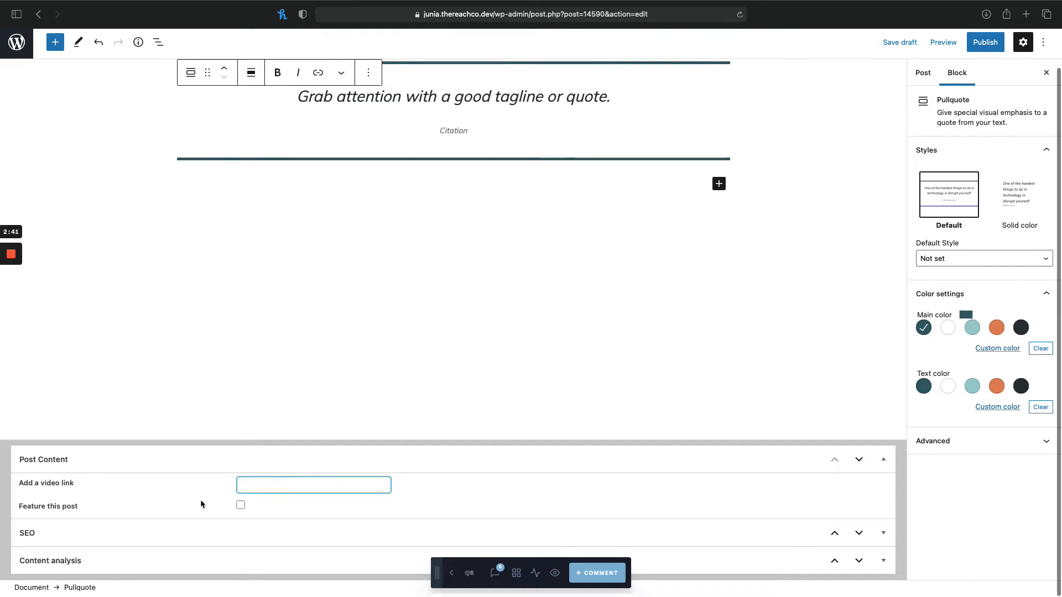
left_click(241, 509)
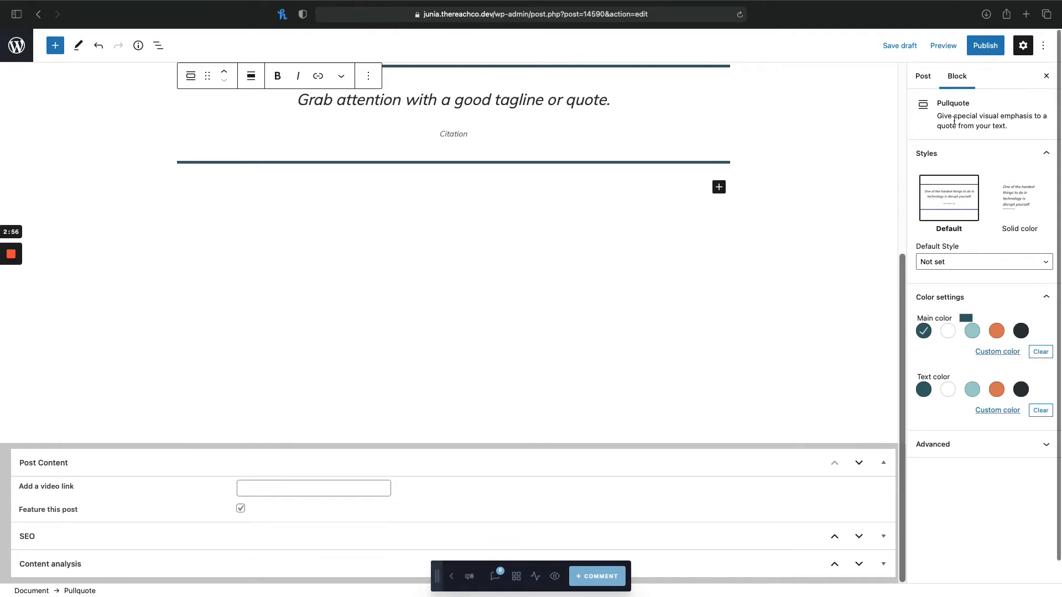
Assign the post to the "Notorious" Passages category in the post settings.
left_click(923, 76)
scroll(977, 365, "down", 1)
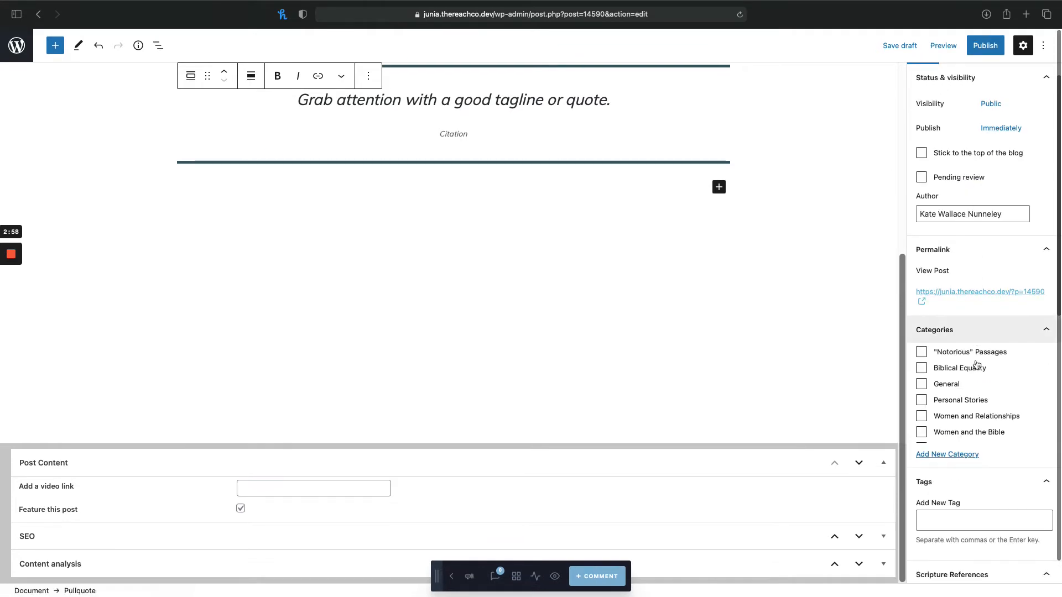
left_click(921, 352)
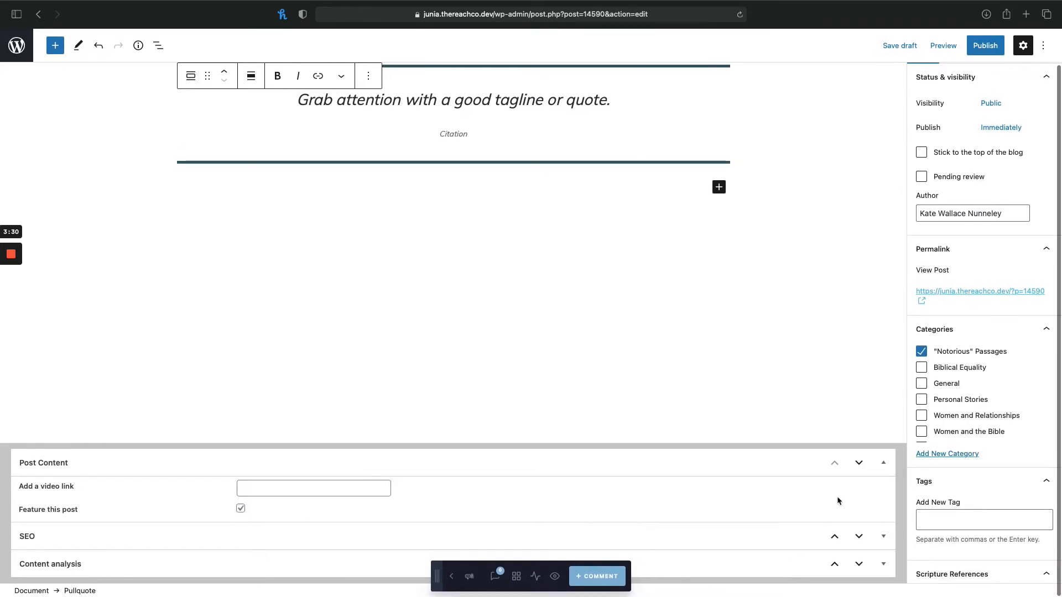
Expand the post's SEO settings and compare the SEO title field with the post's own title.
left_click(885, 535)
scroll(805, 478, "down", 5)
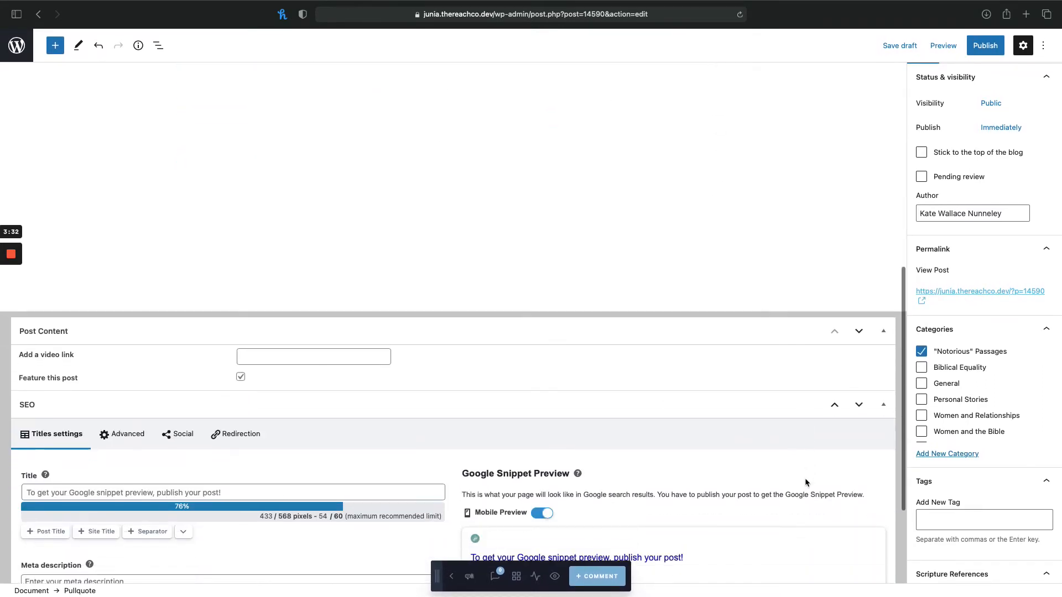
scroll(755, 416, "down", 3)
scroll(363, 381, "down", 3)
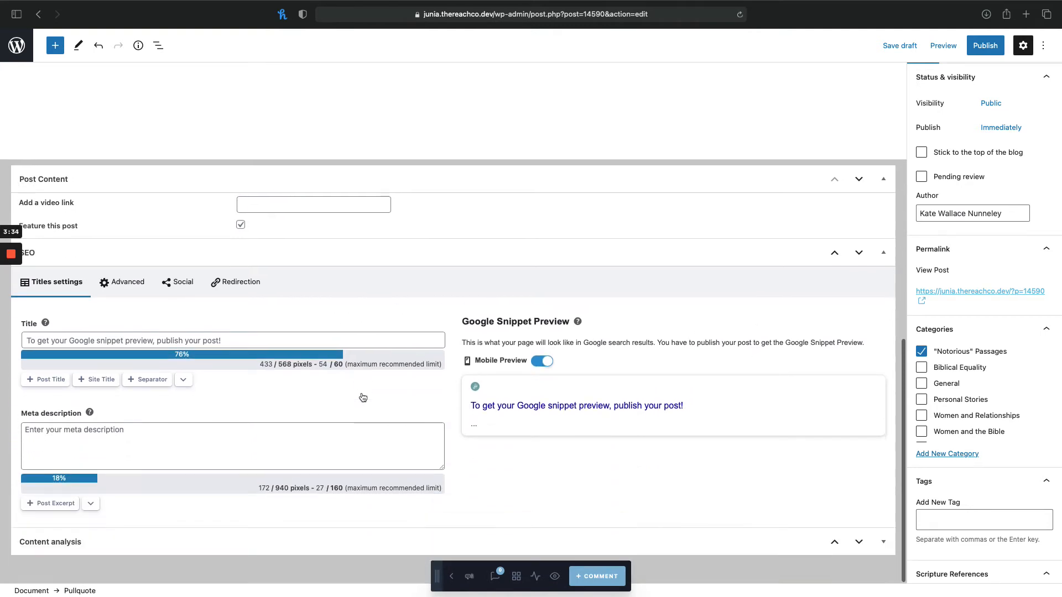
left_click(95, 340)
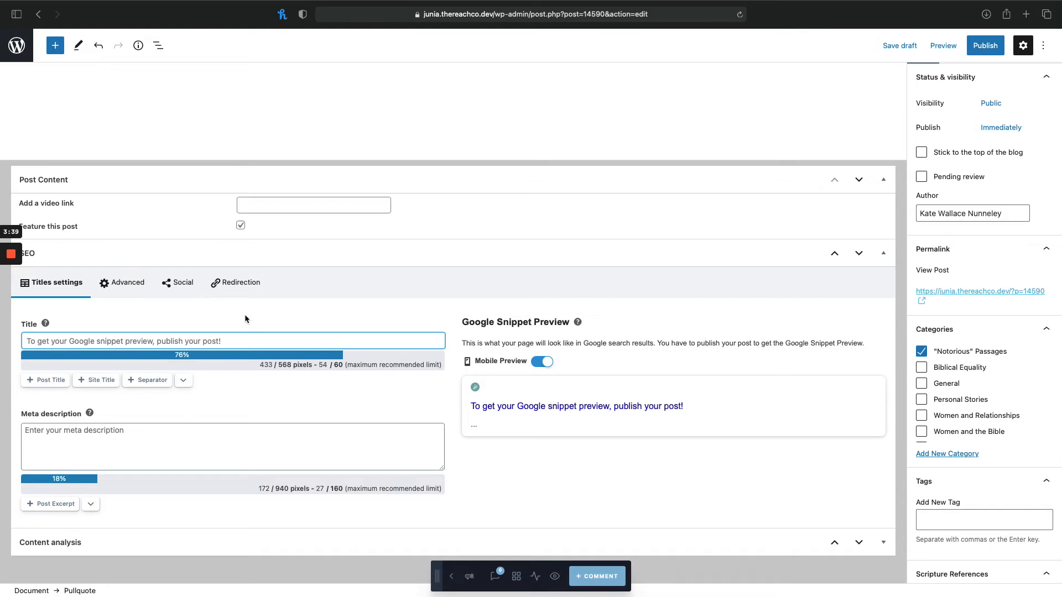
scroll(435, 309, "up", 10)
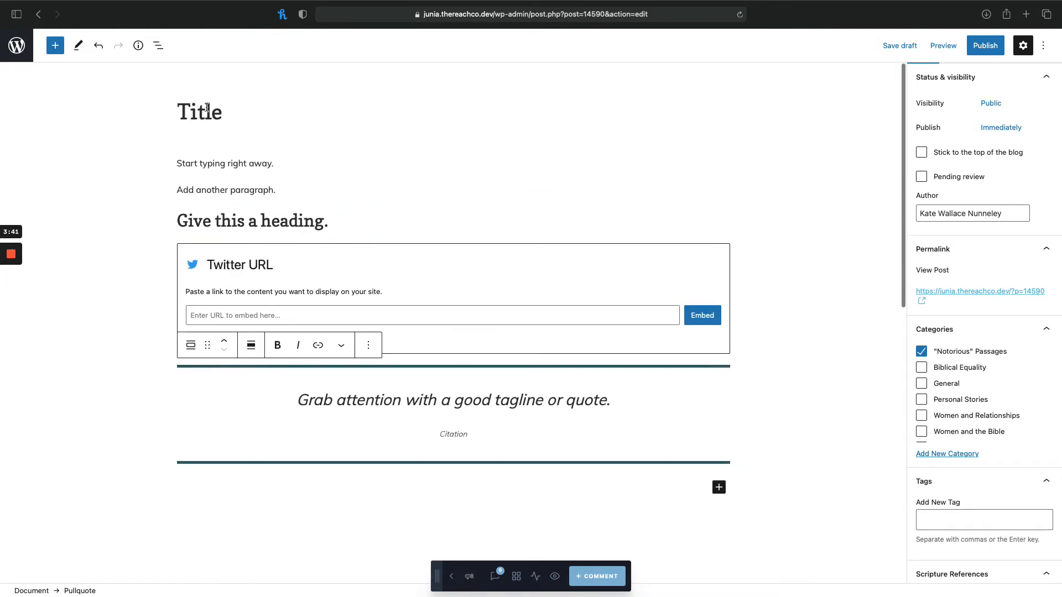
scroll(319, 277, "down", 10)
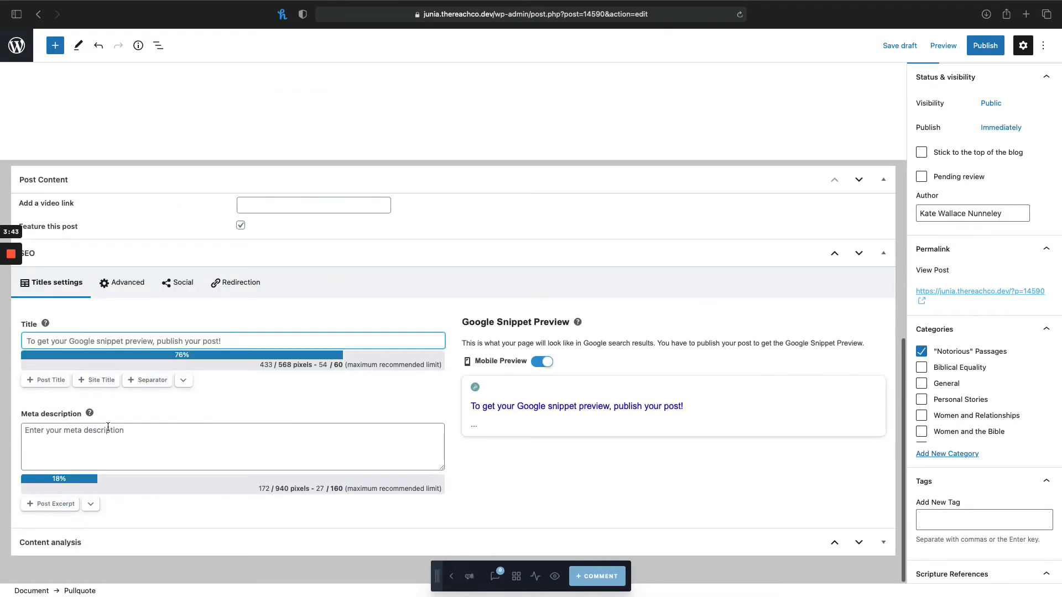
Enter the meta description "Google see it like this. And so does Facebook, twitter and err'body else.".
left_click(108, 428)
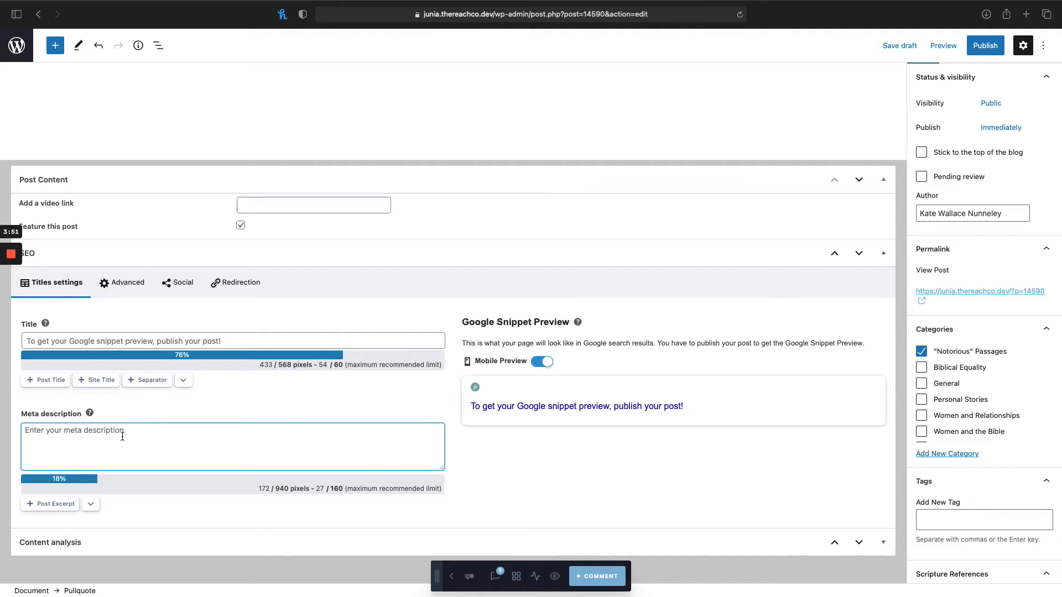
type("Google see")
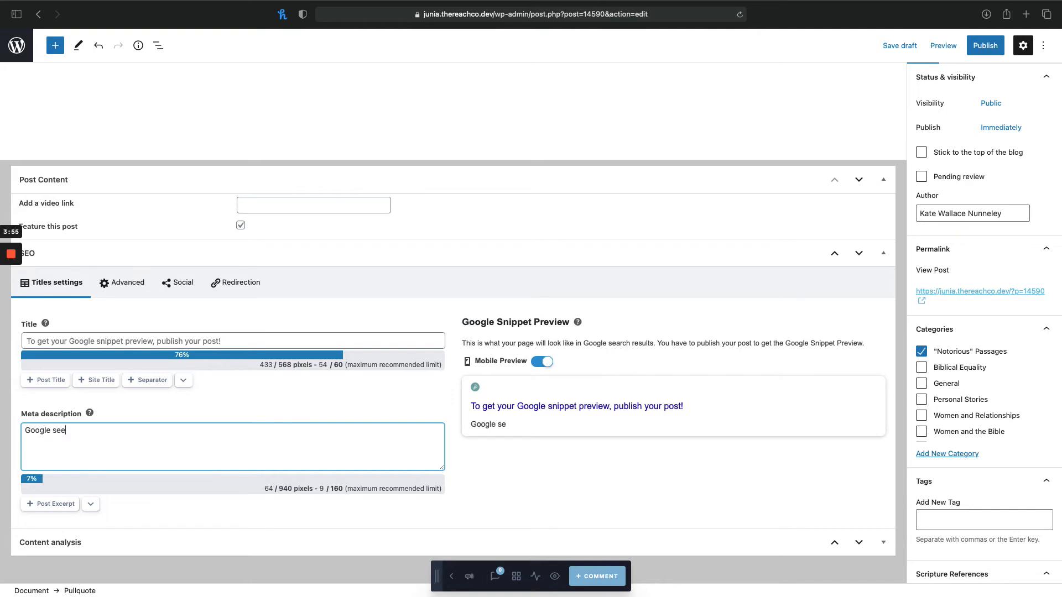
type(" it like this.")
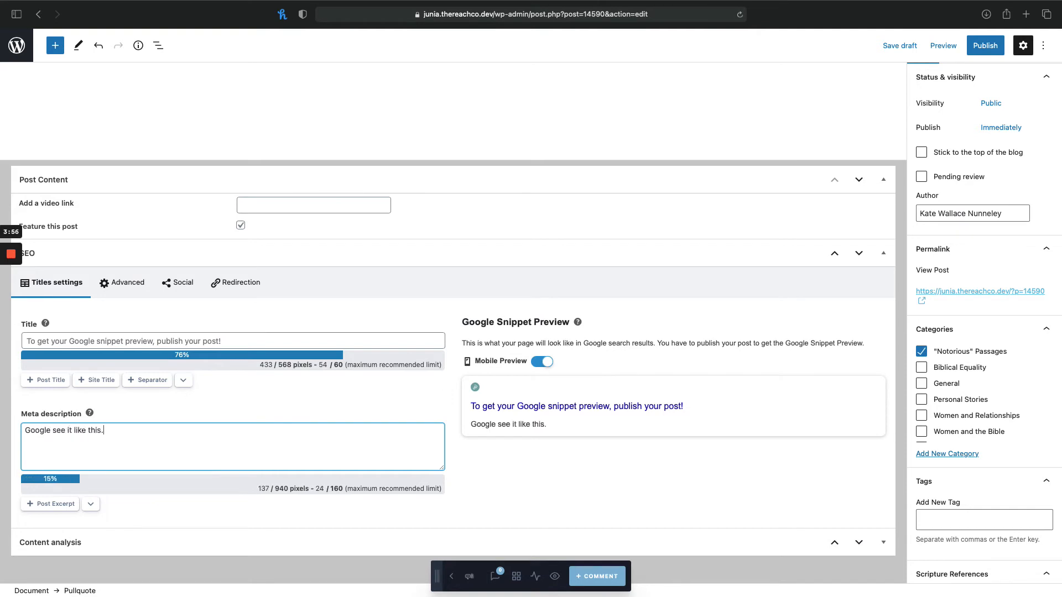
type(" And so does fa")
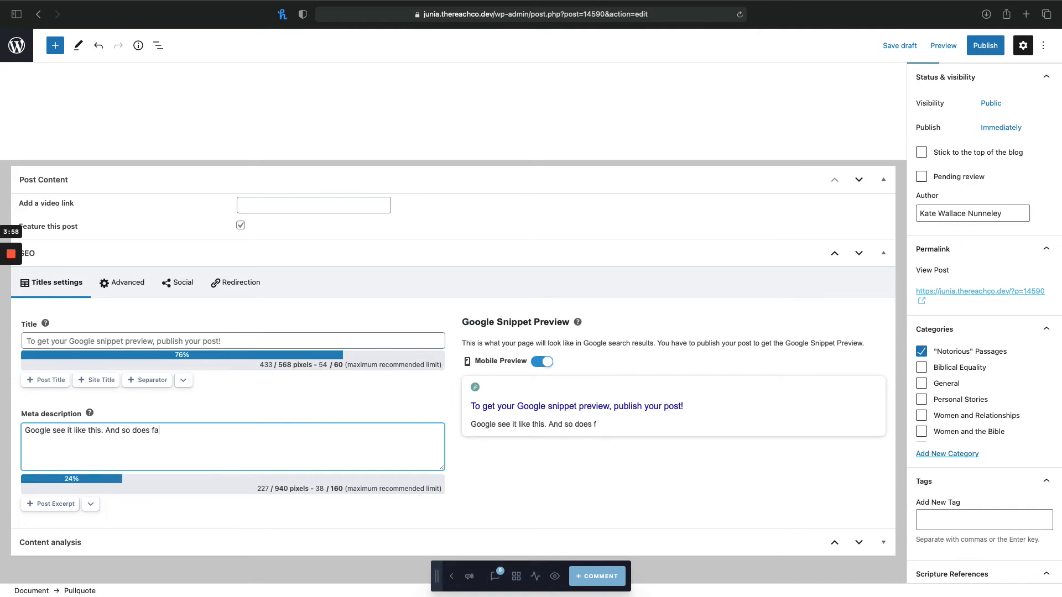
type("cebook")
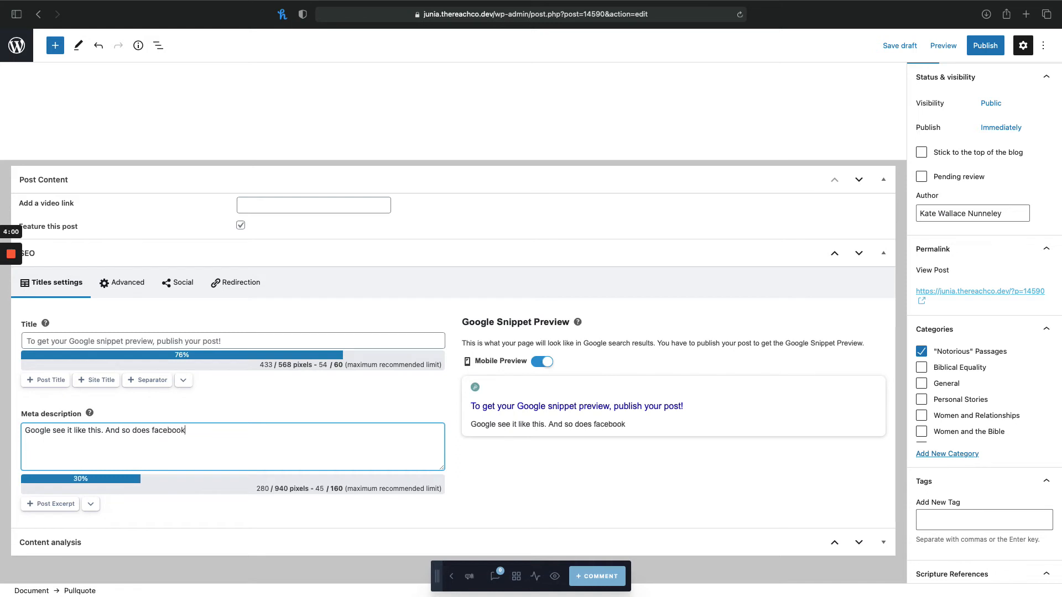
type(", twitter and e")
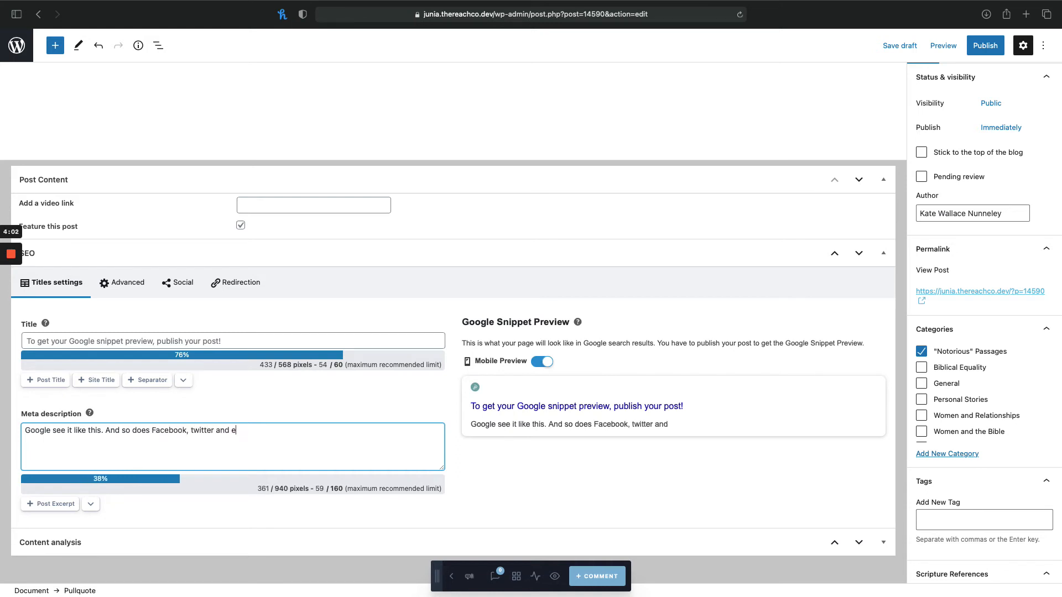
type("rr'body else.")
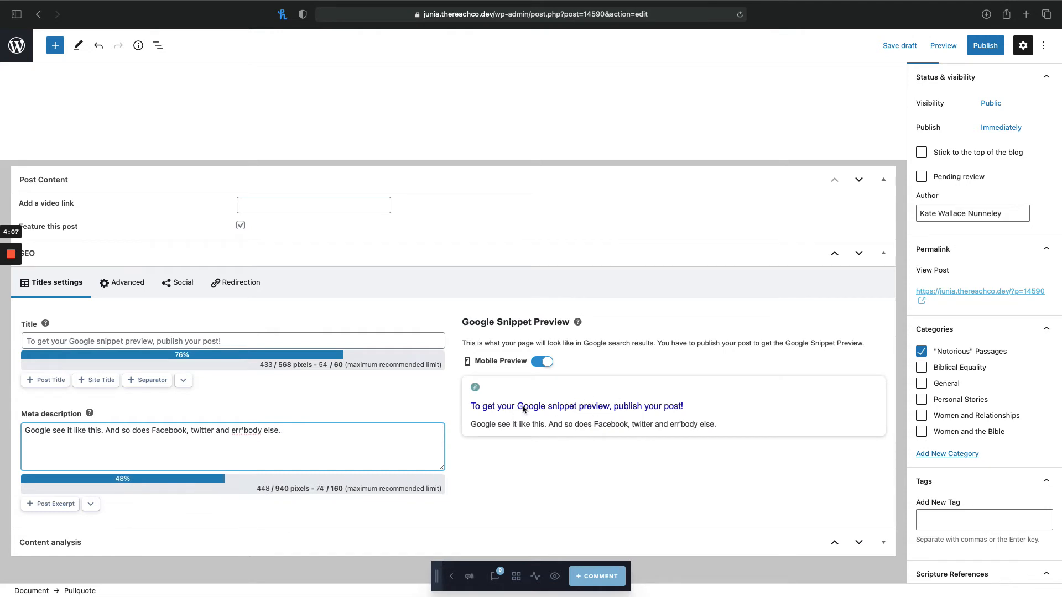
Set the SEO title to "Here's my test title.".
left_click(117, 334)
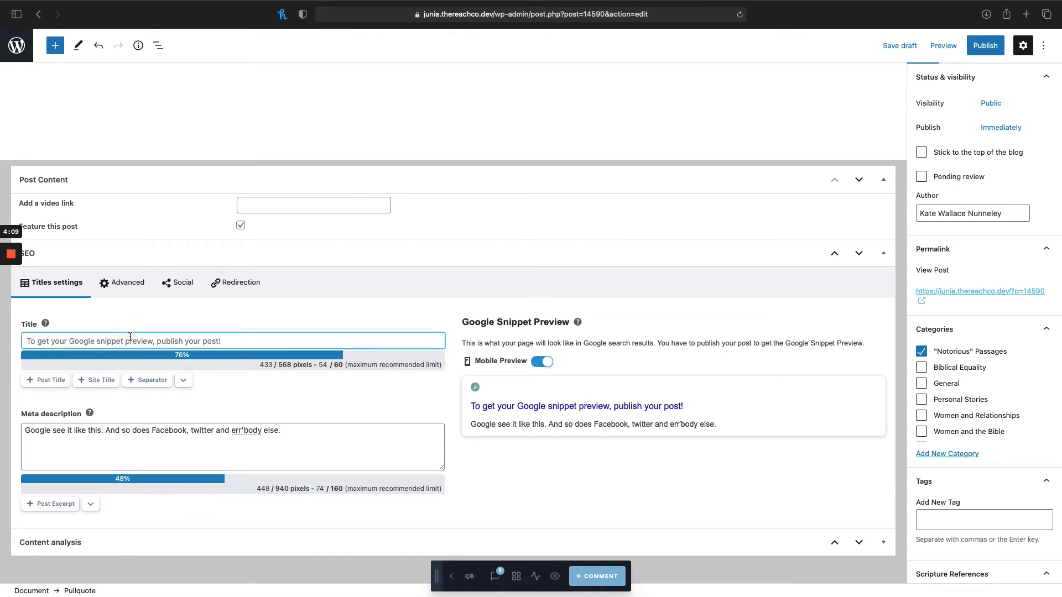
type("Here's my te")
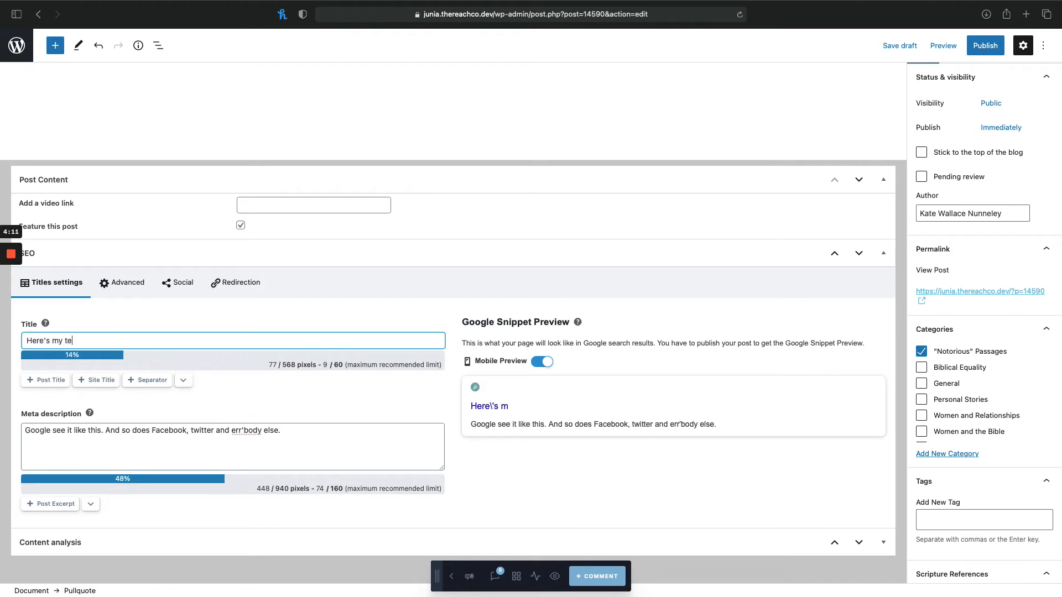
type("sst title.")
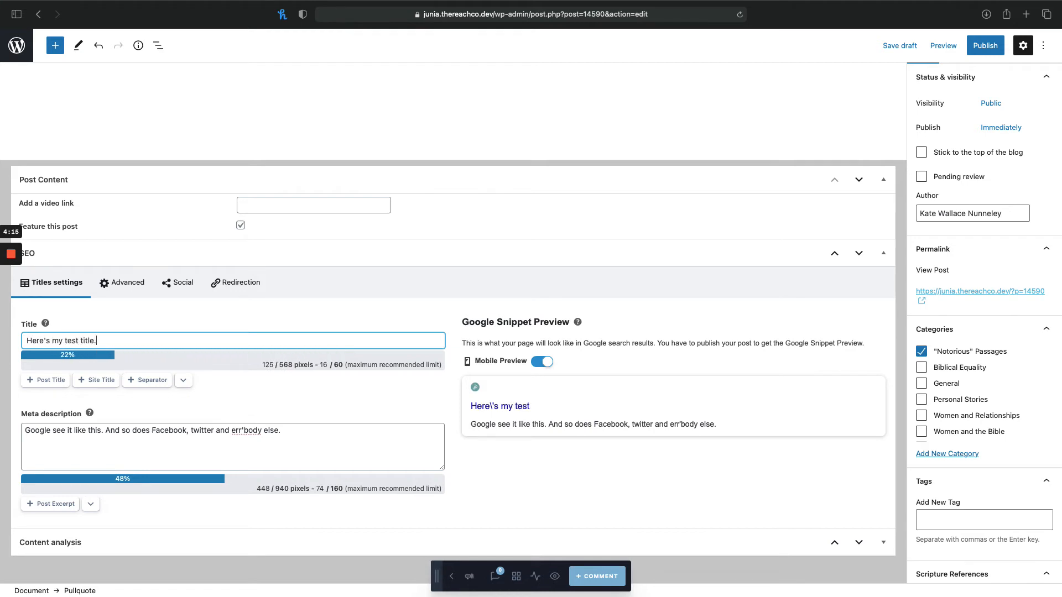
Replace the custom SEO title text with the Post Title variable %%post_title%%.
triple_click(85, 345)
key("BackSpace")
left_click(46, 380)
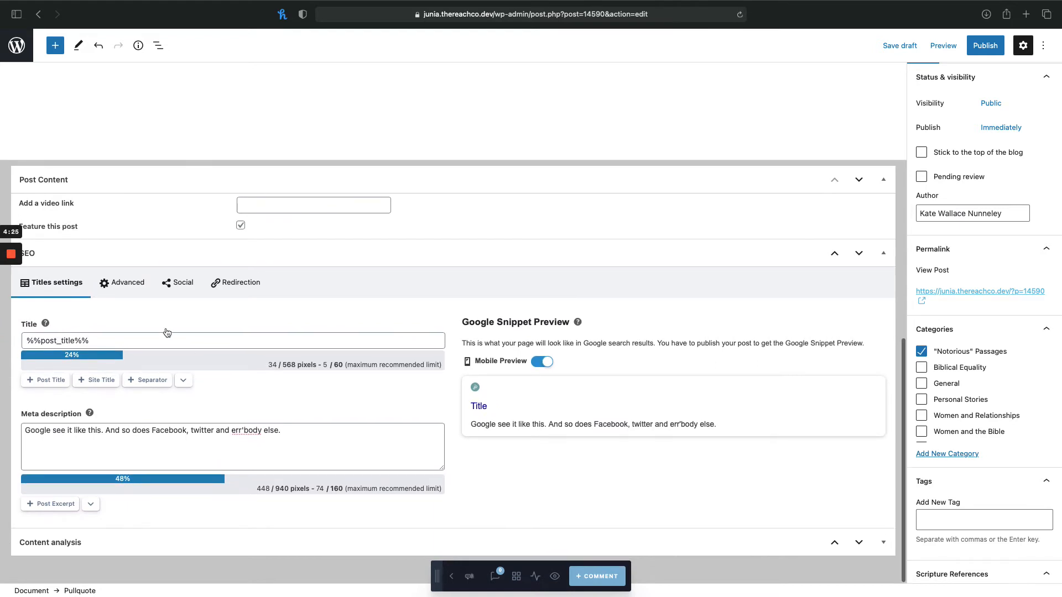
Open the SEO social settings and browse the media library for a Facebook thumbnail, closing it without selecting an image.
left_click(136, 293)
left_click(176, 283)
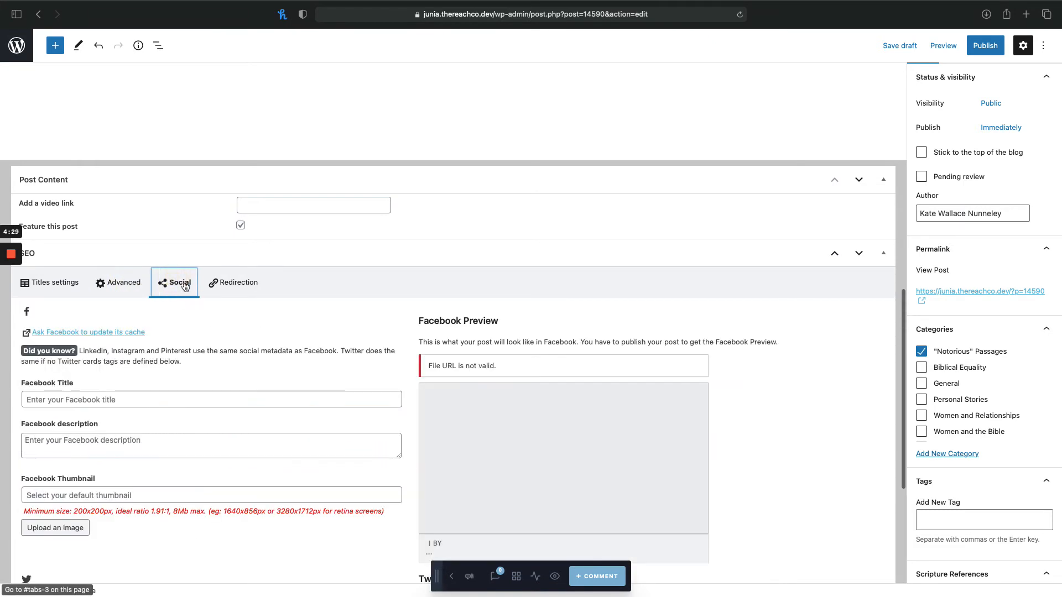
scroll(407, 429, "down", 3)
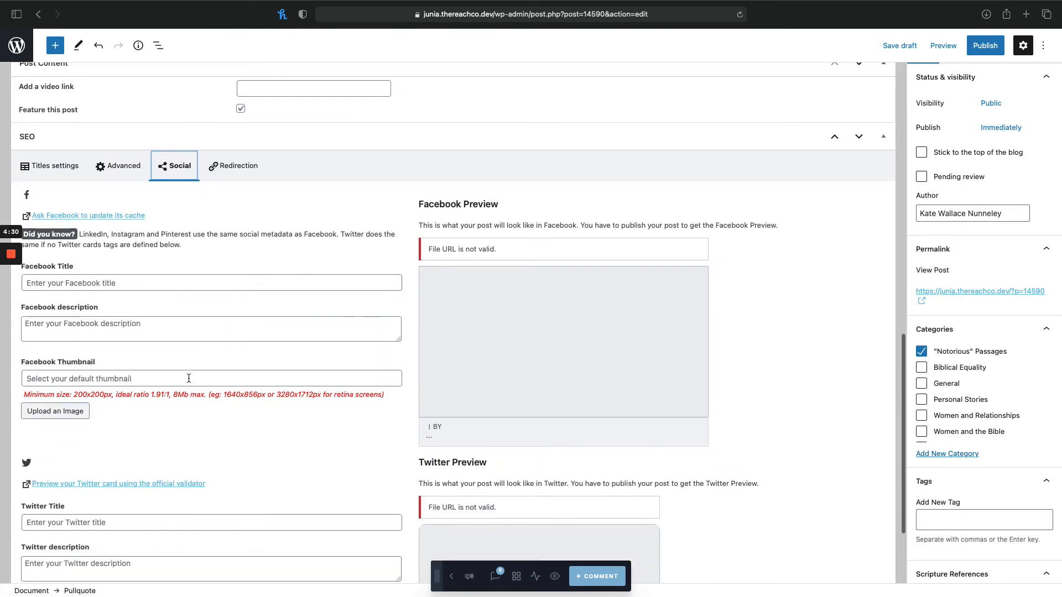
left_click(64, 410)
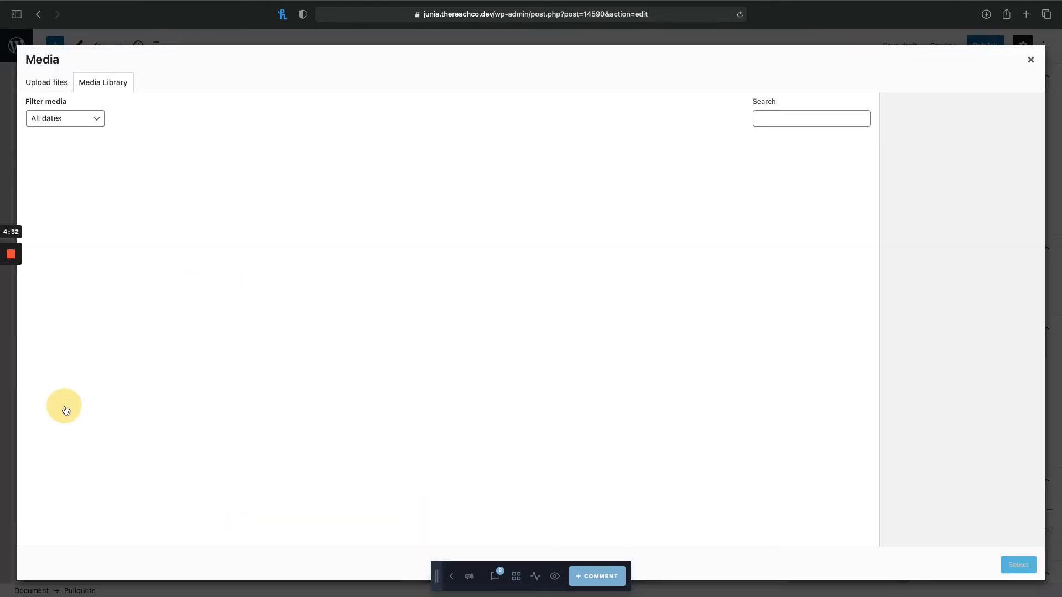
scroll(547, 204, "down", 1)
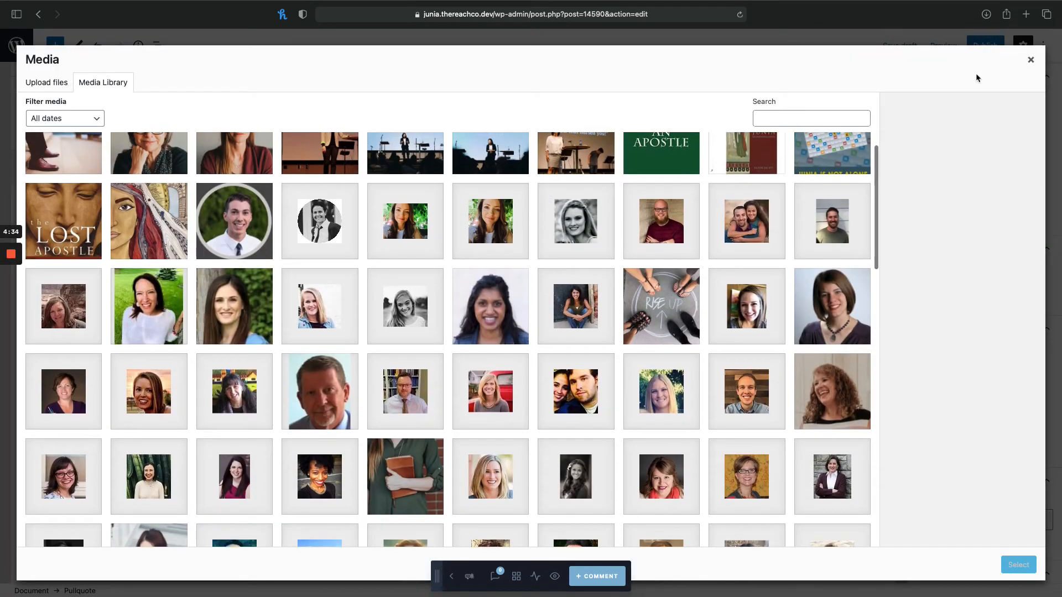
scroll(781, 270, "up", 2)
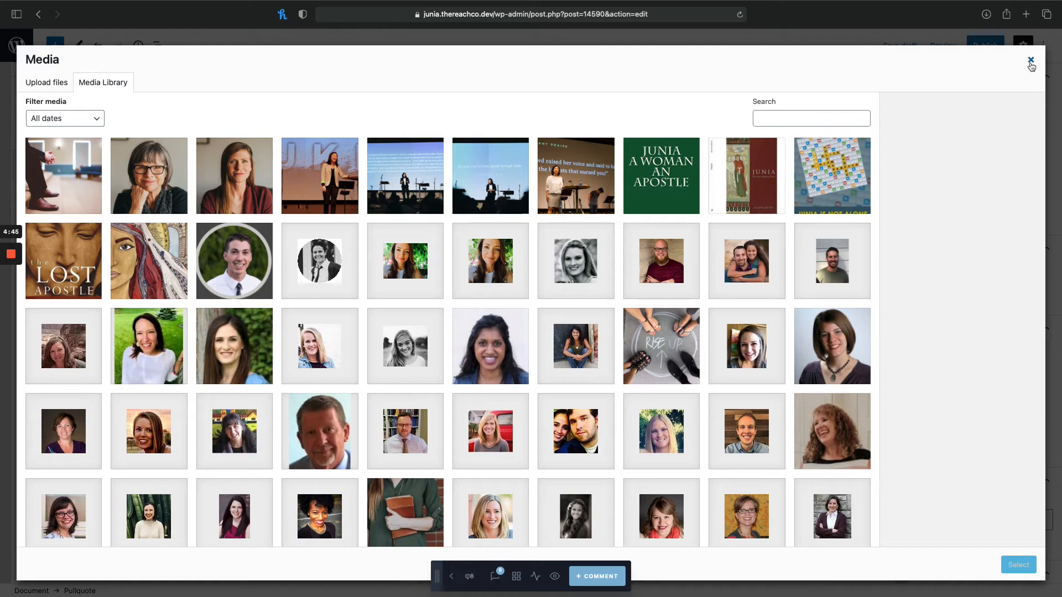
left_click(1031, 60)
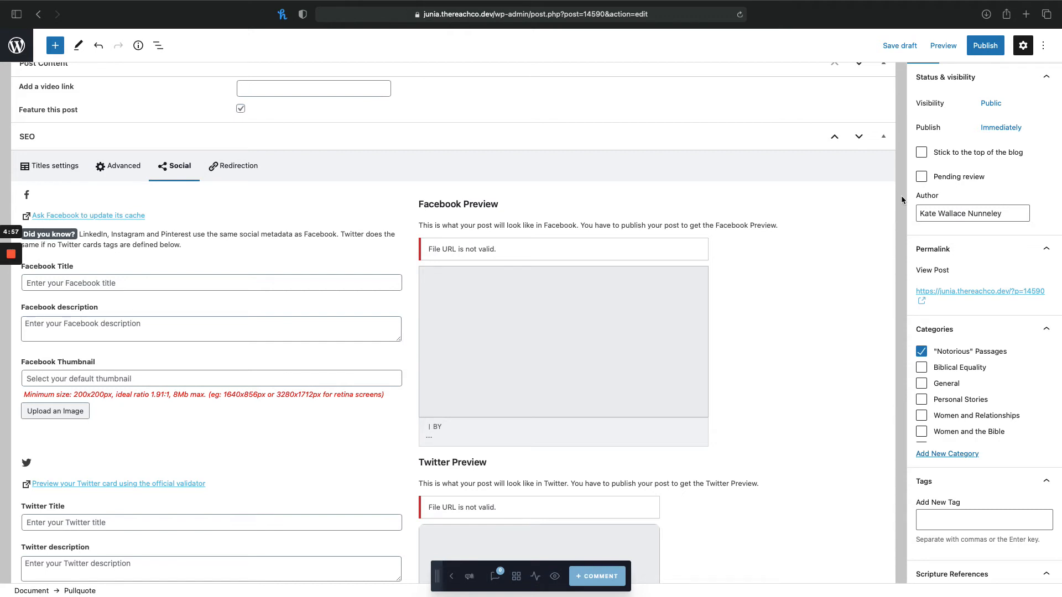
Review the Facebook and Twitter title, description and thumbnail fields and their previews in the social SEO settings.
scroll(822, 284, "down", 2)
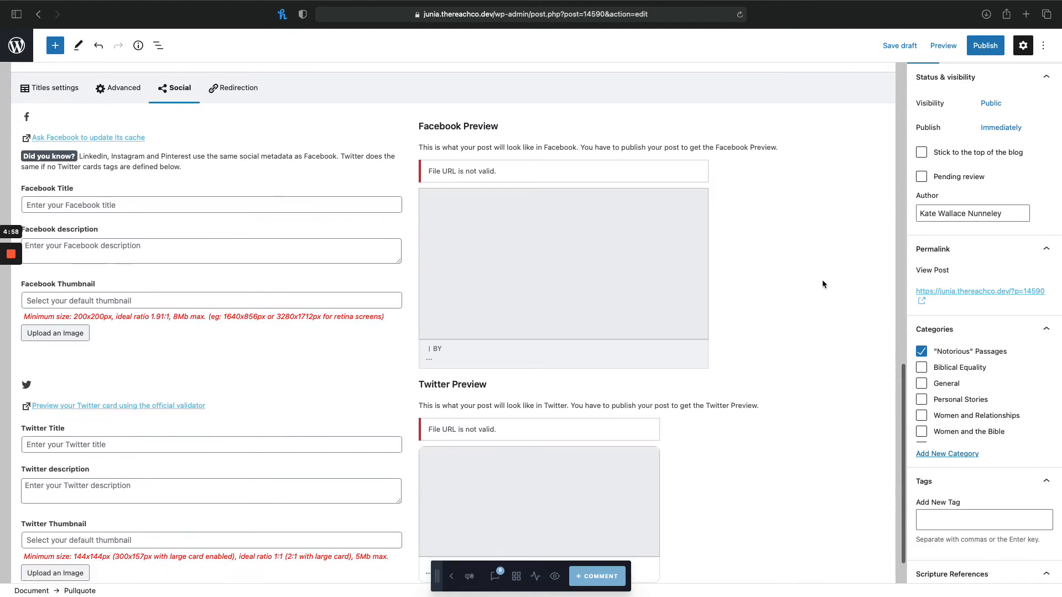
scroll(822, 285, "up", 3)
scroll(664, 310, "down", 2)
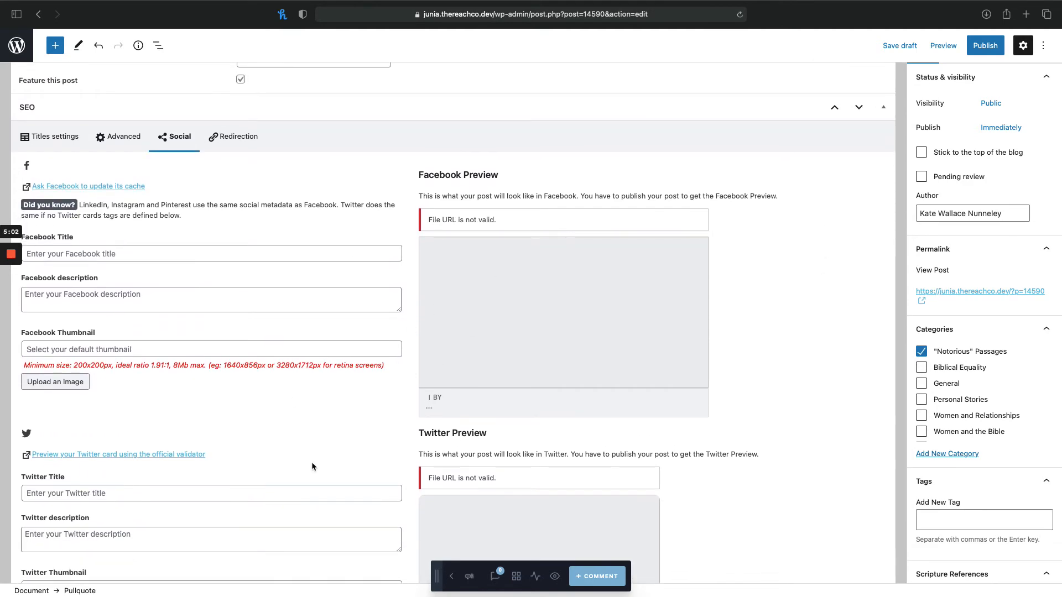
scroll(313, 467, "down", 4)
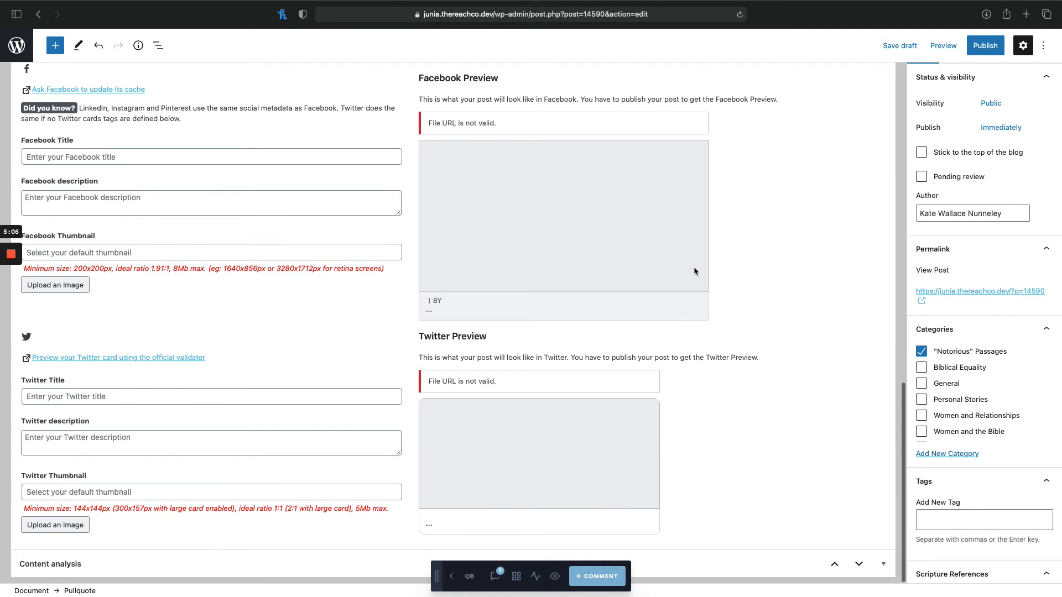
scroll(694, 266, "up", 2)
scroll(793, 267, "up", 3)
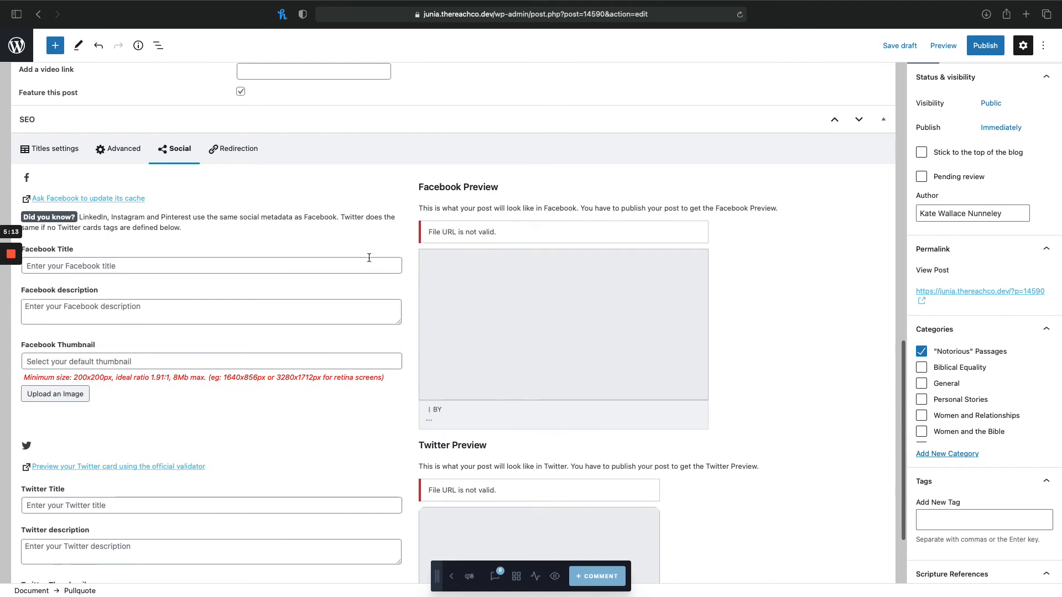
scroll(385, 237, "up", 1)
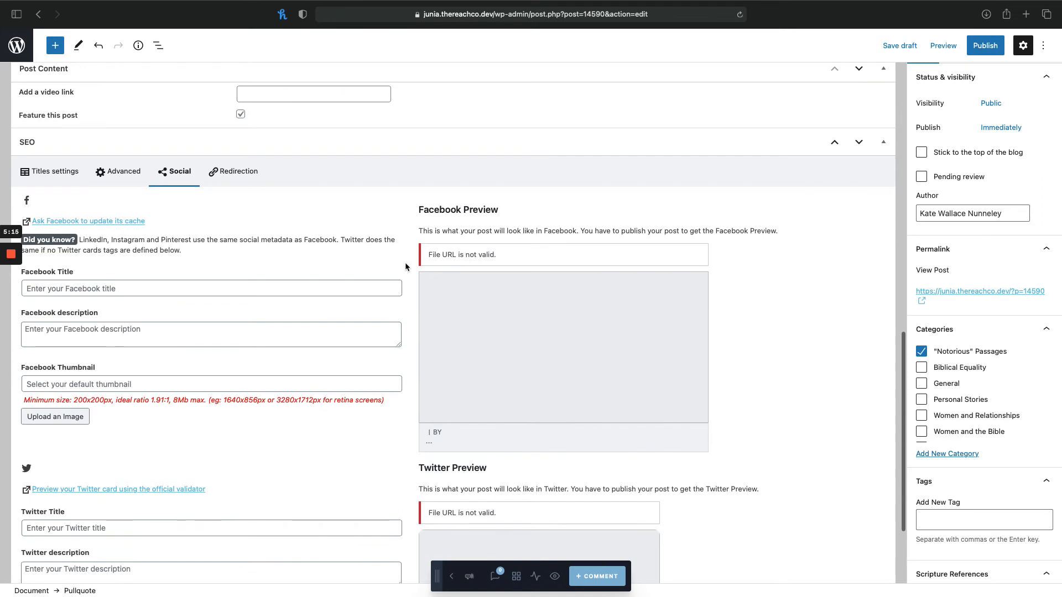
scroll(406, 266, "down", 1)
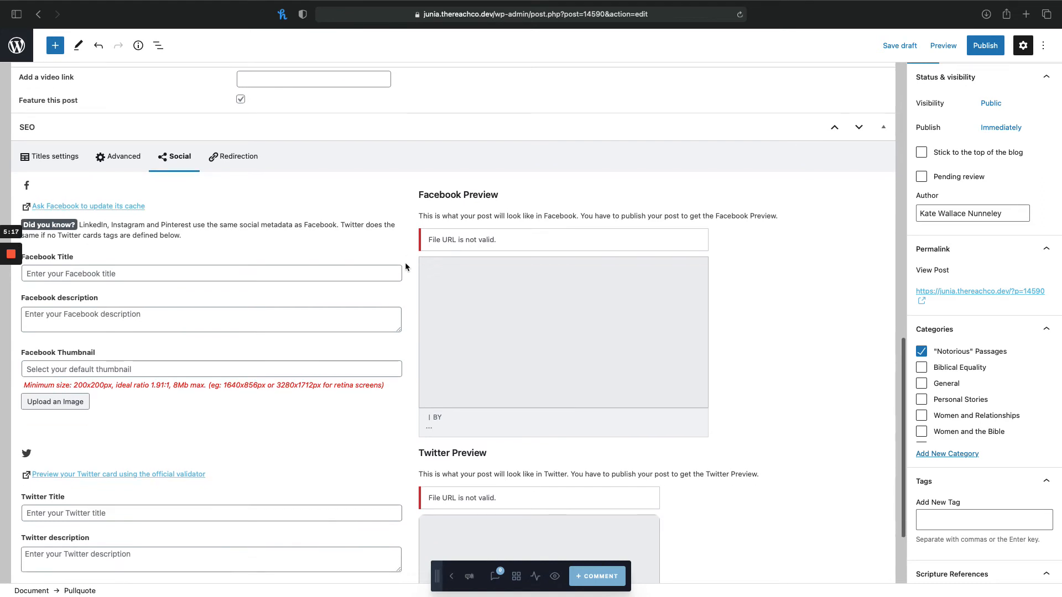
scroll(405, 304, "down", 1)
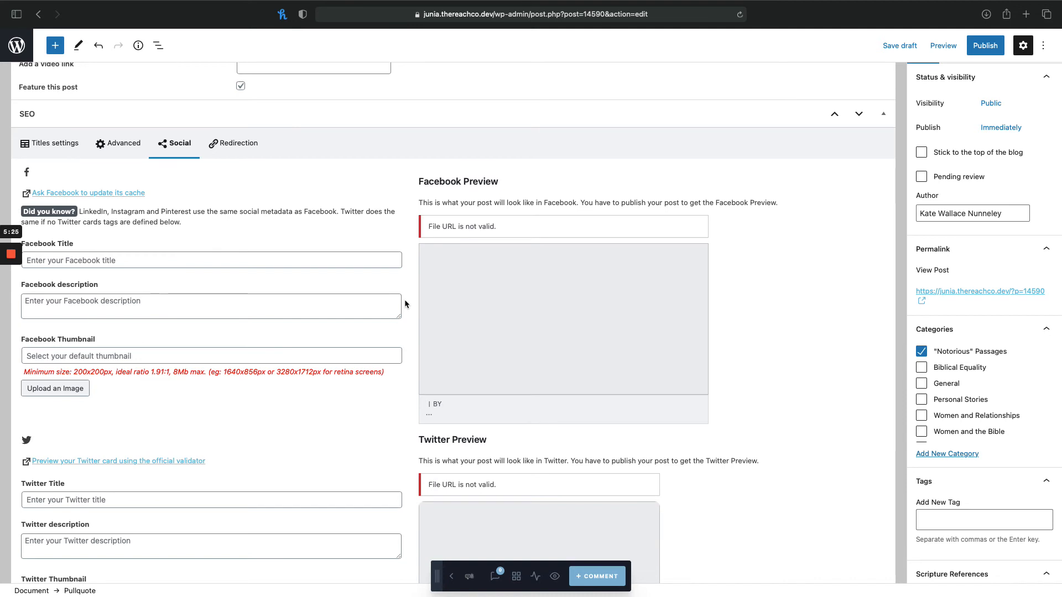
Look through the list of available post authors and close it without choosing a different one.
scroll(417, 258, "up", 1)
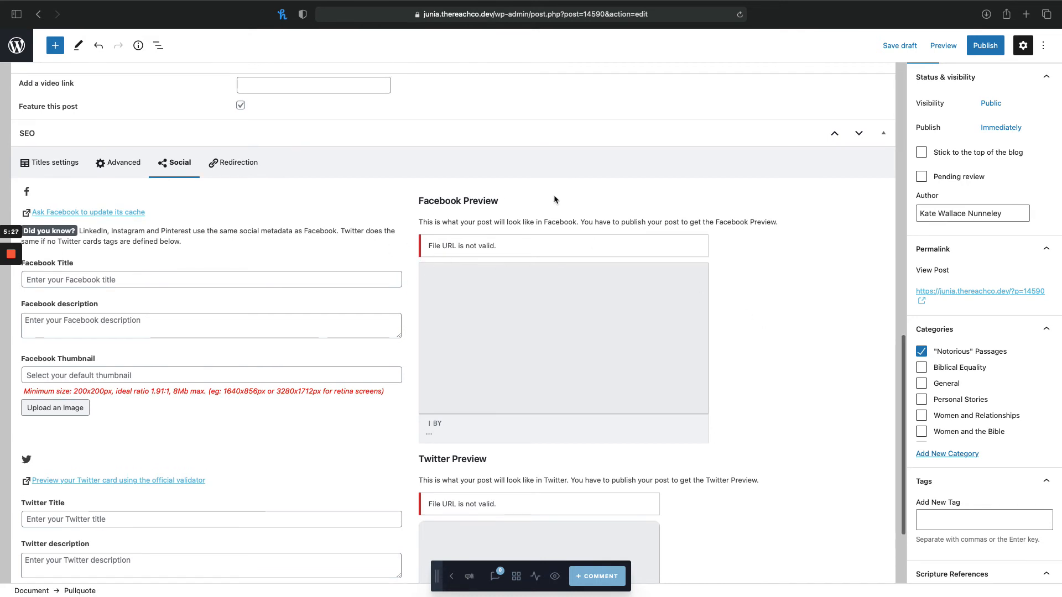
scroll(901, 271, "down", 2)
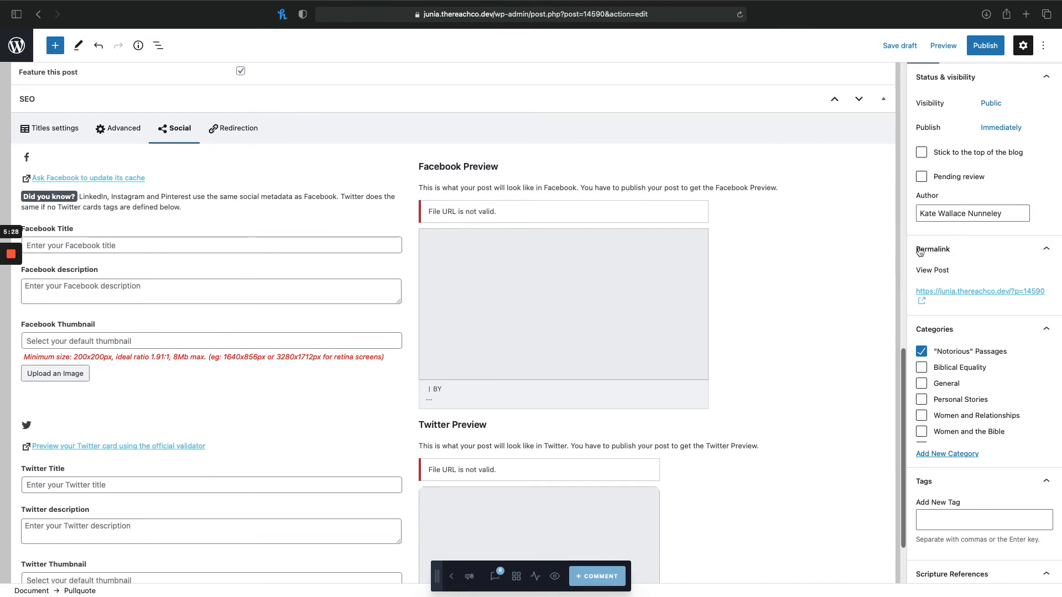
scroll(946, 246, "up", 1)
scroll(979, 191, "down", 1)
scroll(980, 190, "up", 1)
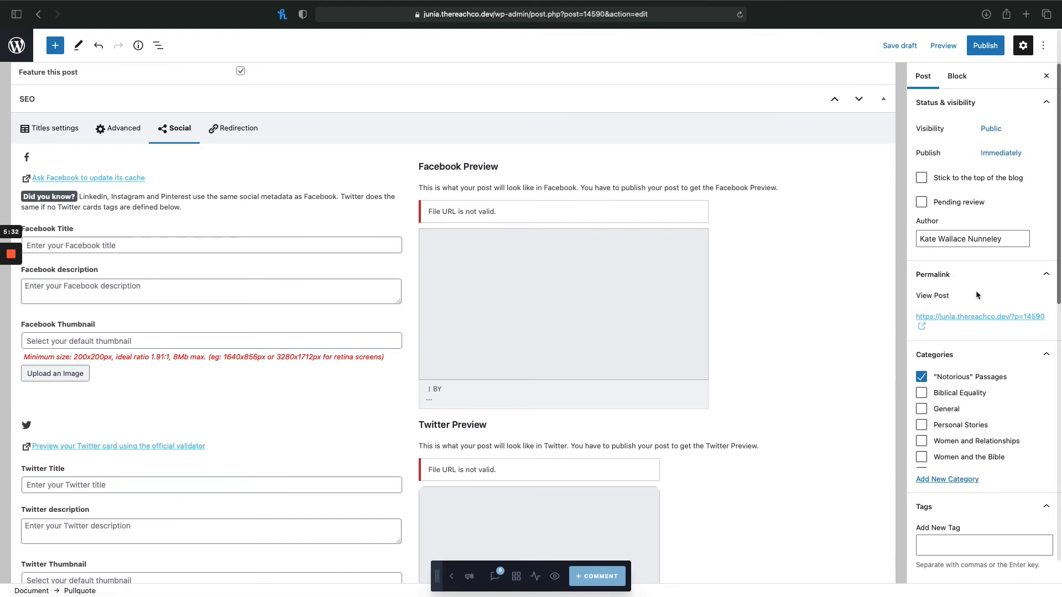
left_click(984, 241)
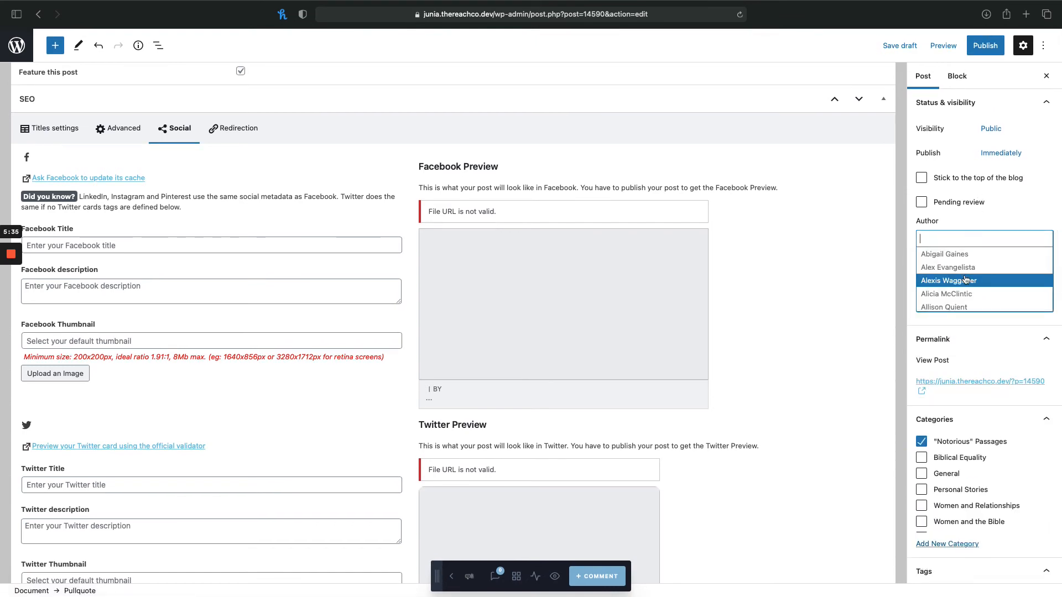
scroll(963, 288, "down", 3)
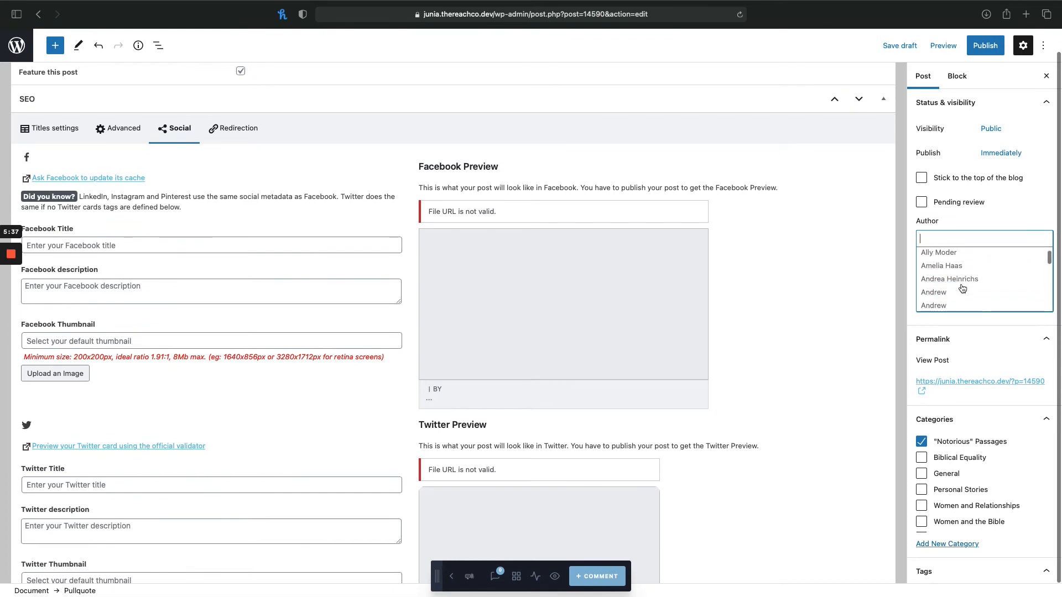
scroll(962, 288, "down", 15)
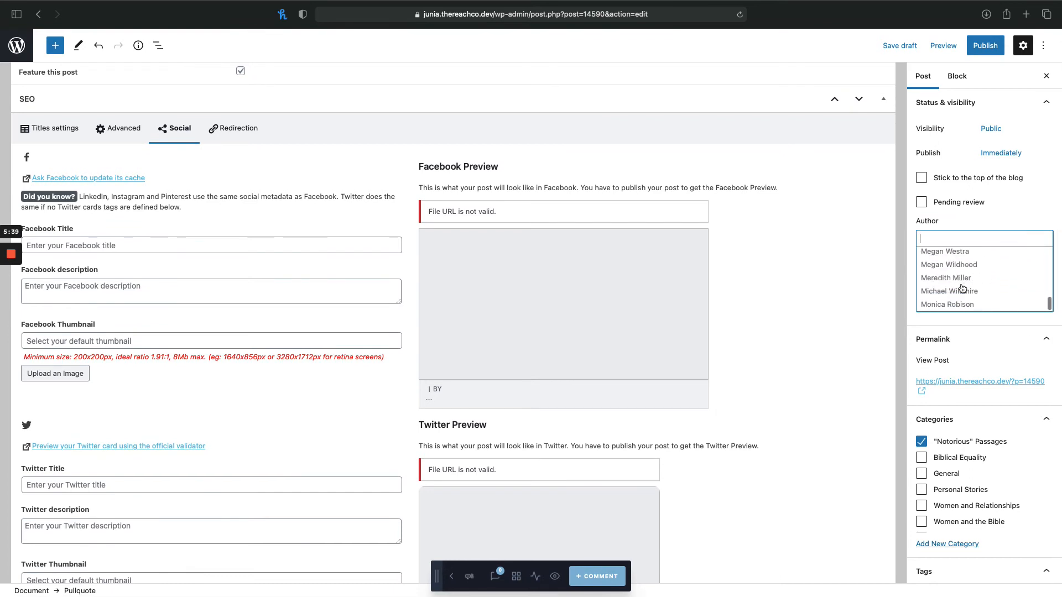
left_click(953, 221)
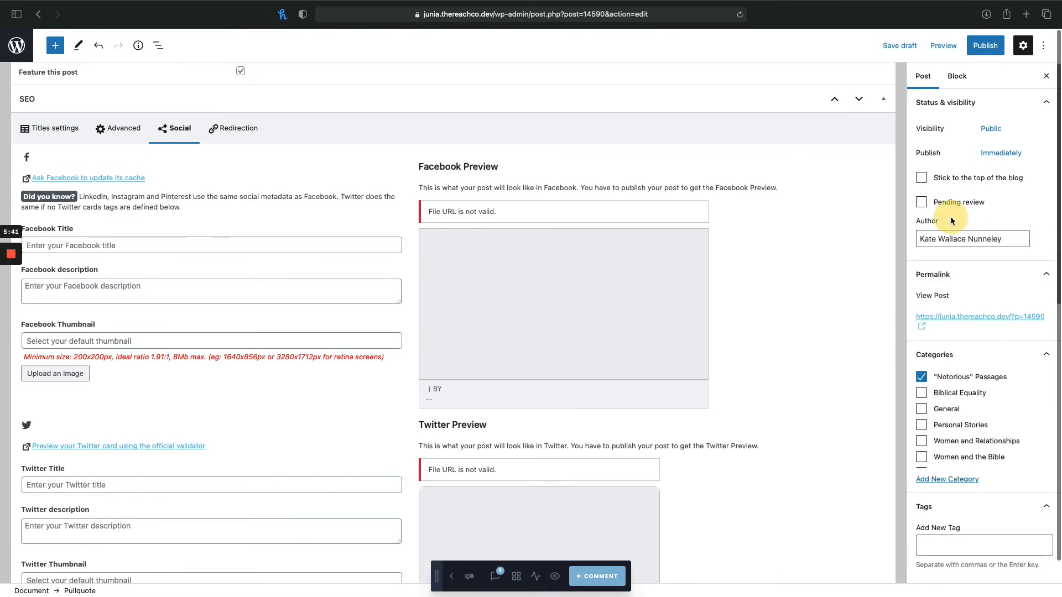
Collapse and reopen the Permalink settings, and check the post's link and title.
scroll(906, 270, "down", 1)
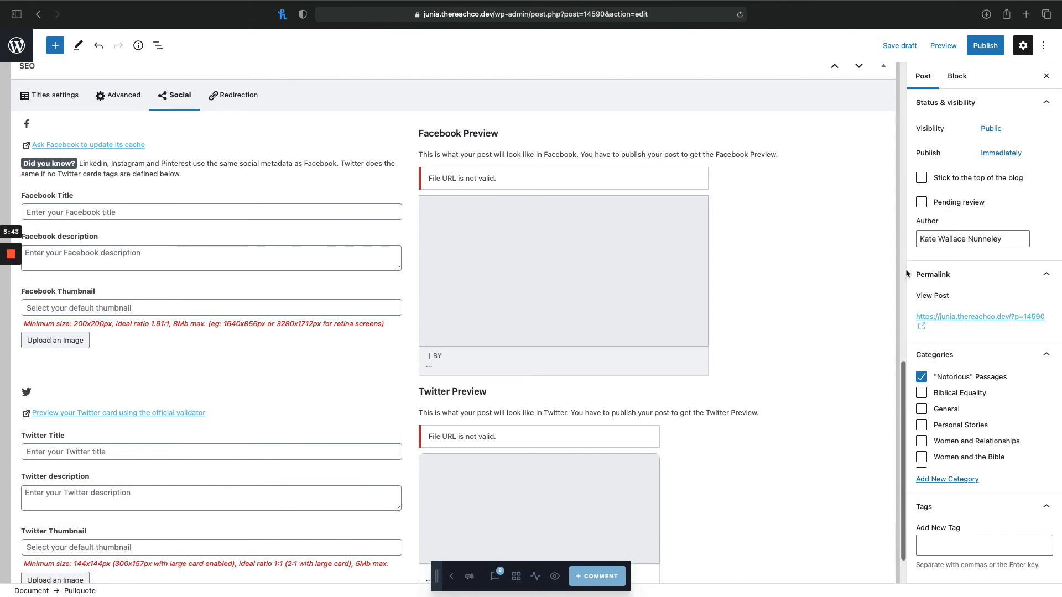
scroll(957, 301, "down", 1)
left_click(986, 237)
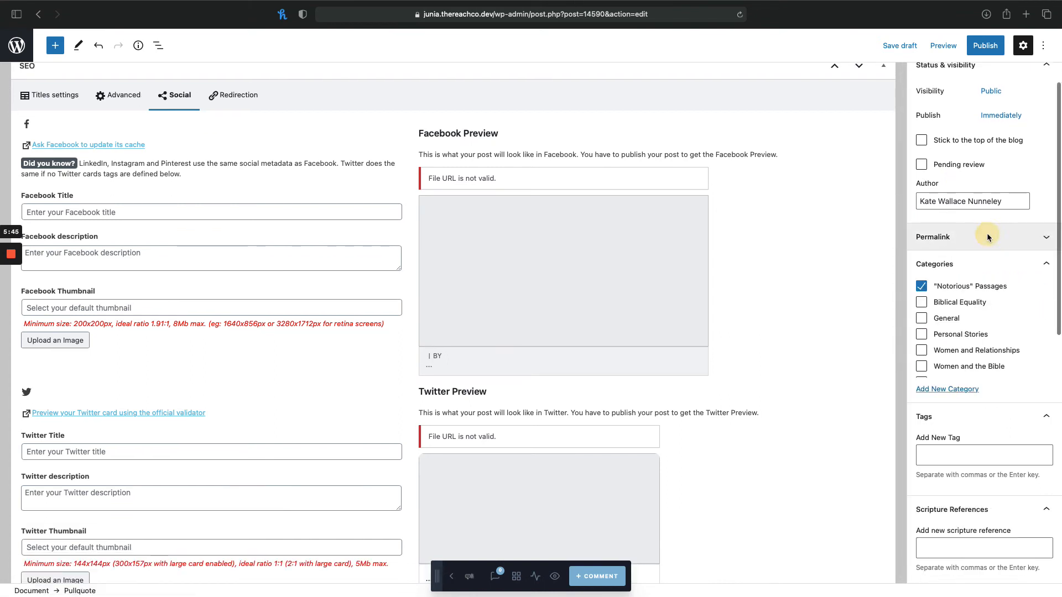
left_click(987, 235)
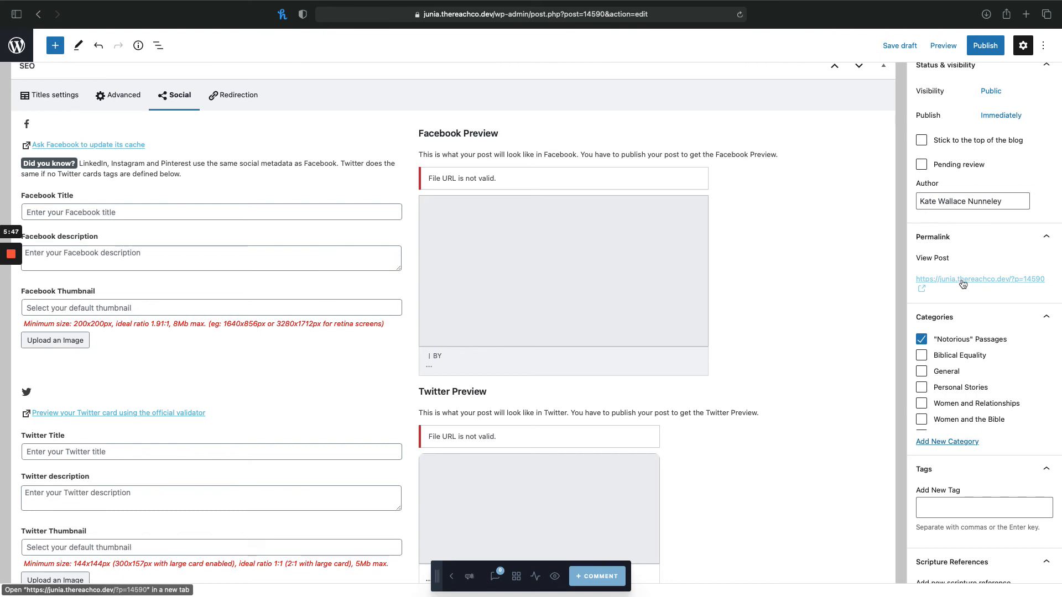
scroll(739, 206, "up", 7)
scroll(268, 167, "up", 5)
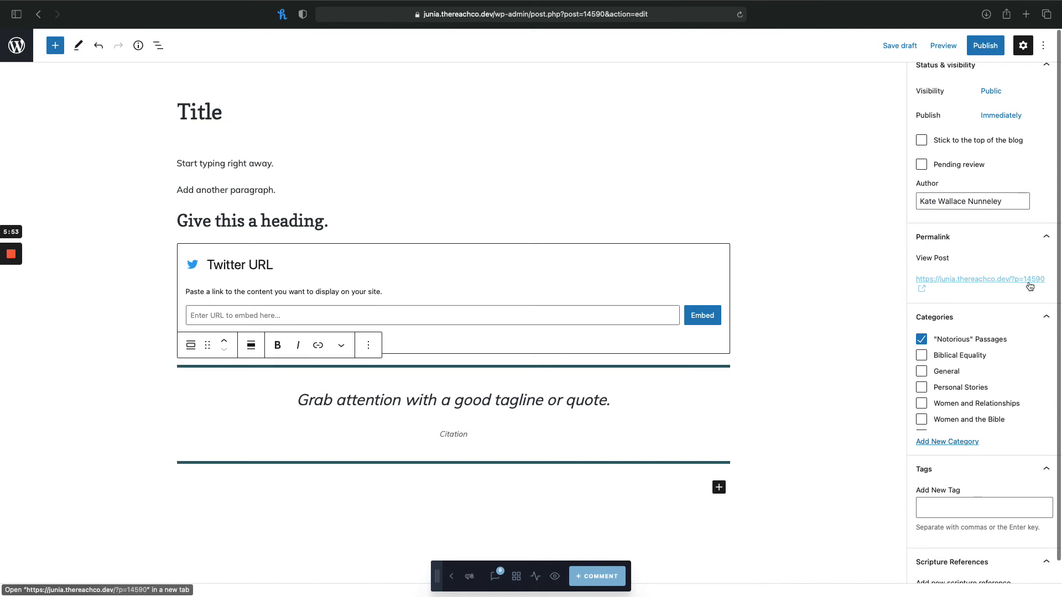
Examine the full list of categories available for the post.
scroll(1000, 289, "down", 3)
scroll(957, 243, "down", 1)
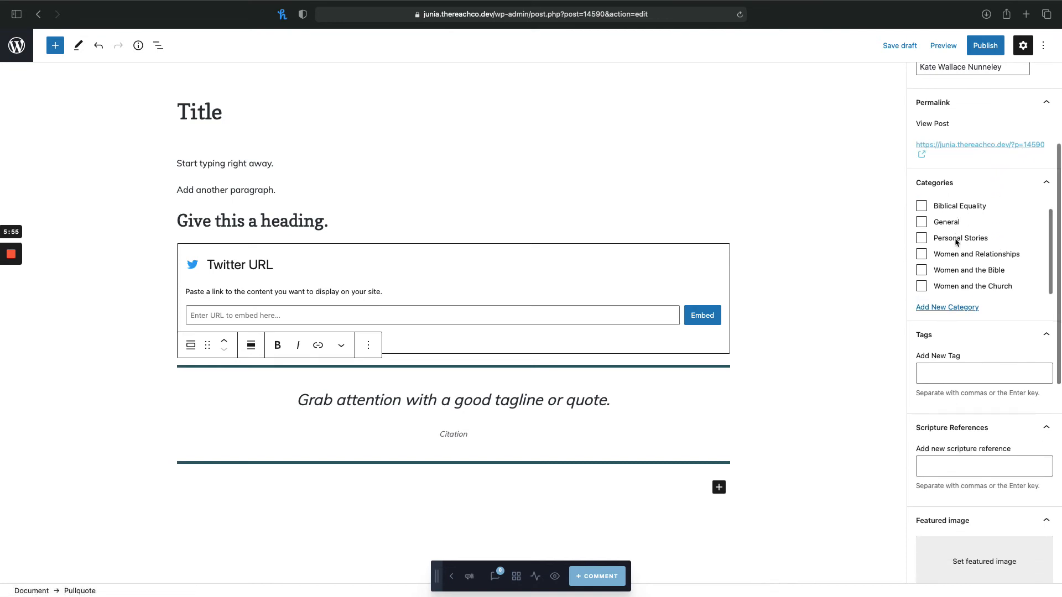
scroll(957, 242, "up", 2)
scroll(958, 273, "down", 1)
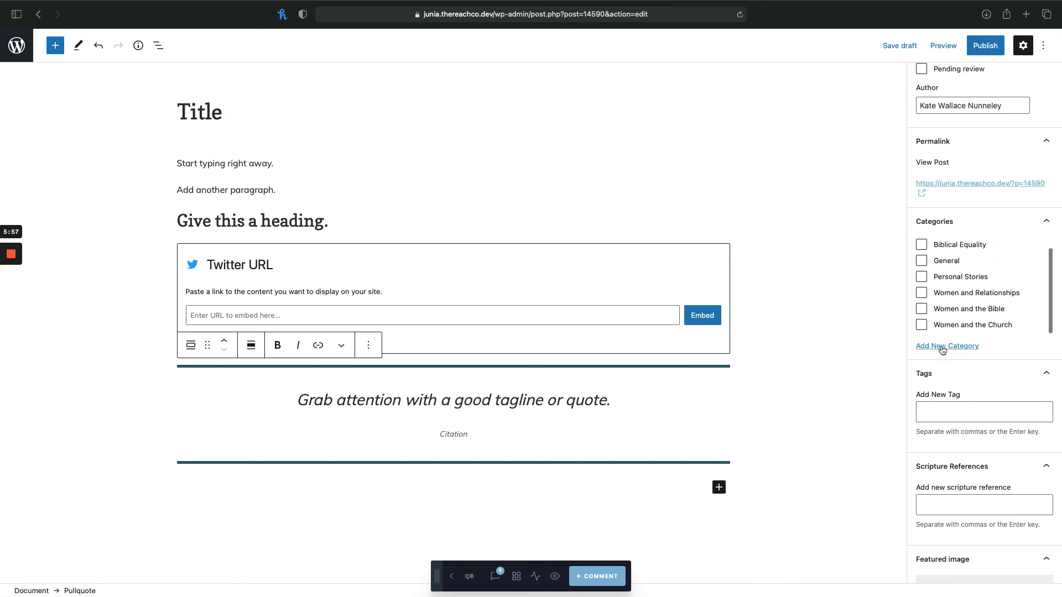
scroll(944, 292, "up", 3)
scroll(945, 288, "down", 1)
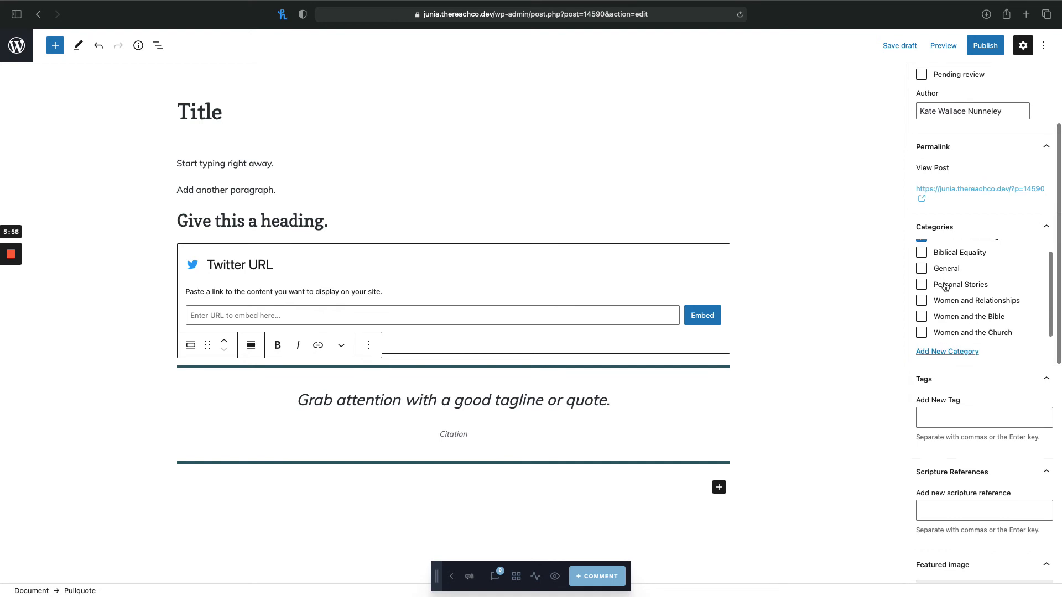
scroll(968, 314, "down", 1)
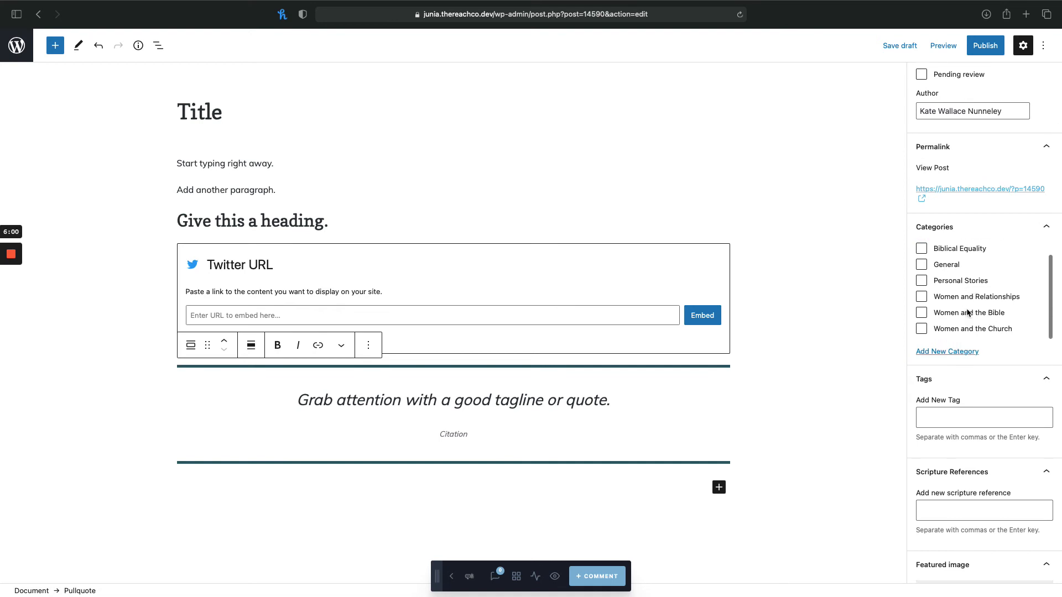
scroll(968, 313, "up", 1)
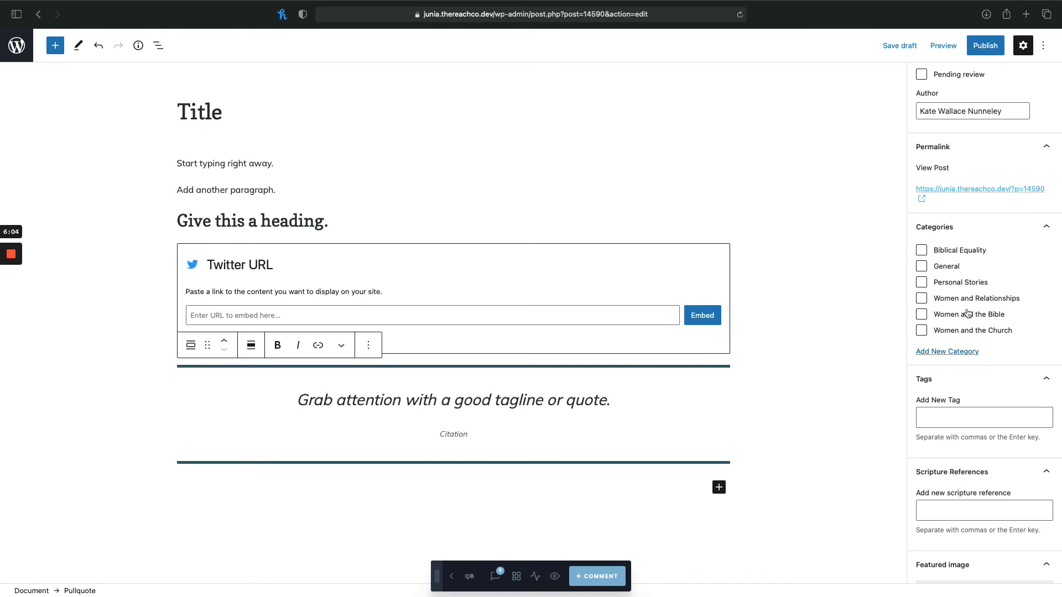
scroll(982, 353, "down", 2)
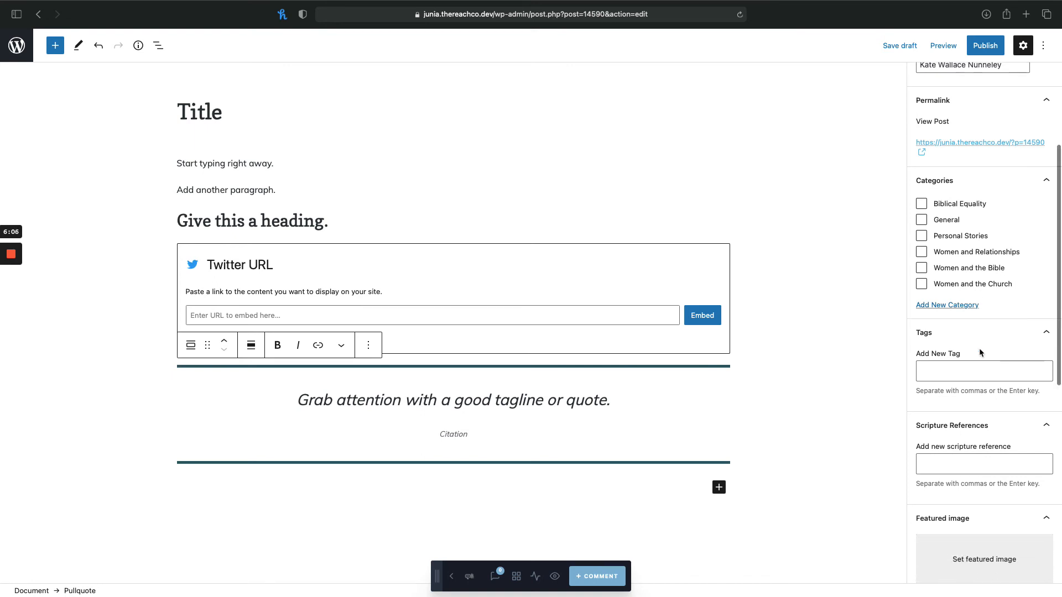
Search the existing tags for "tim", look through the suggestions and clear the entry without adding a tag.
left_click(938, 363)
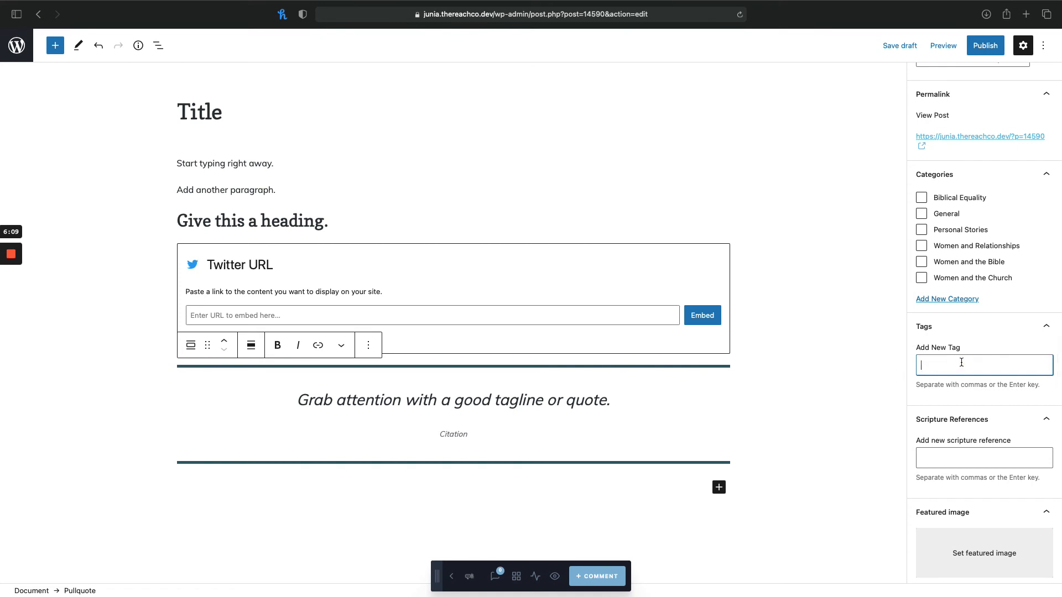
type("using tag")
key("super+a")
type("tim")
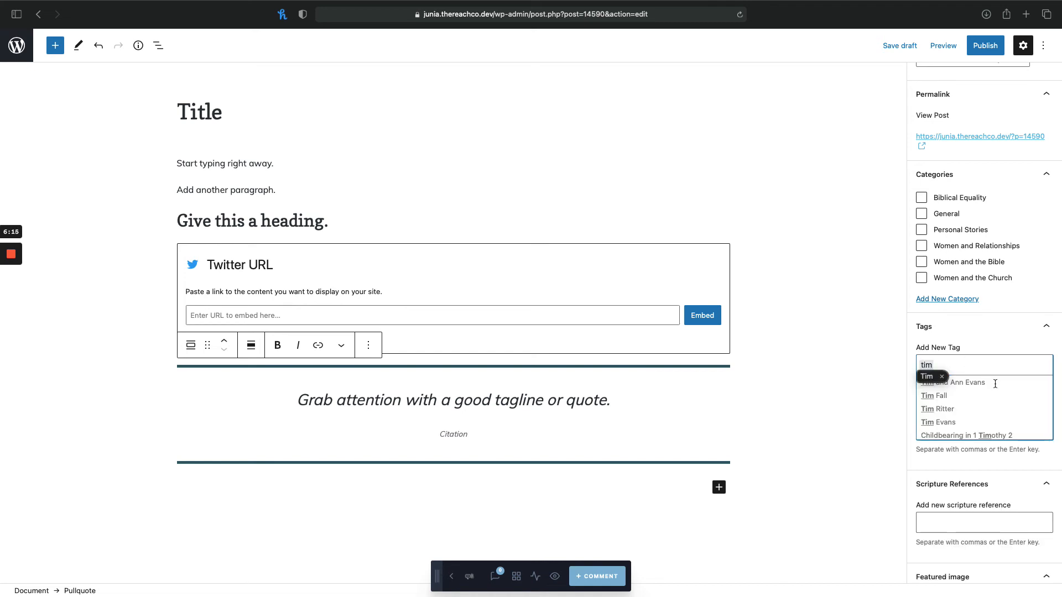
scroll(974, 407, "down", 2)
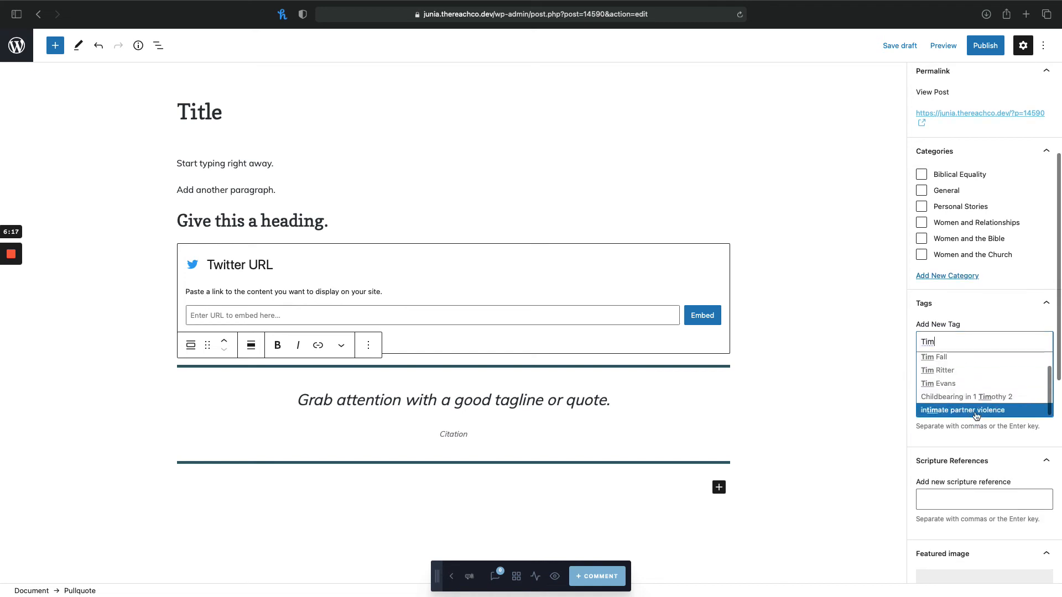
scroll(974, 406, "up", 2)
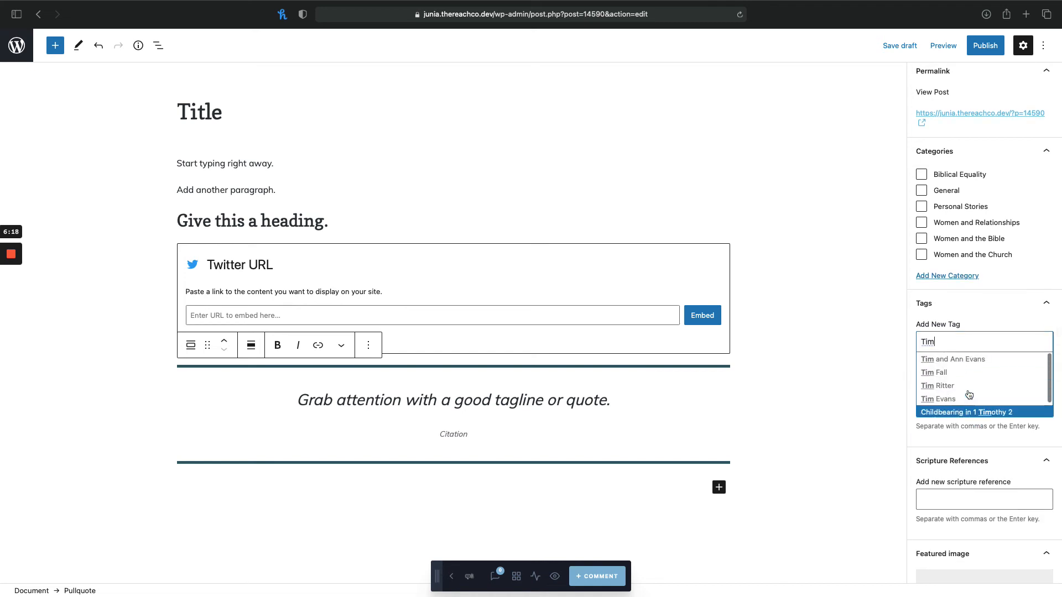
double_click(948, 338)
key("BackSpace")
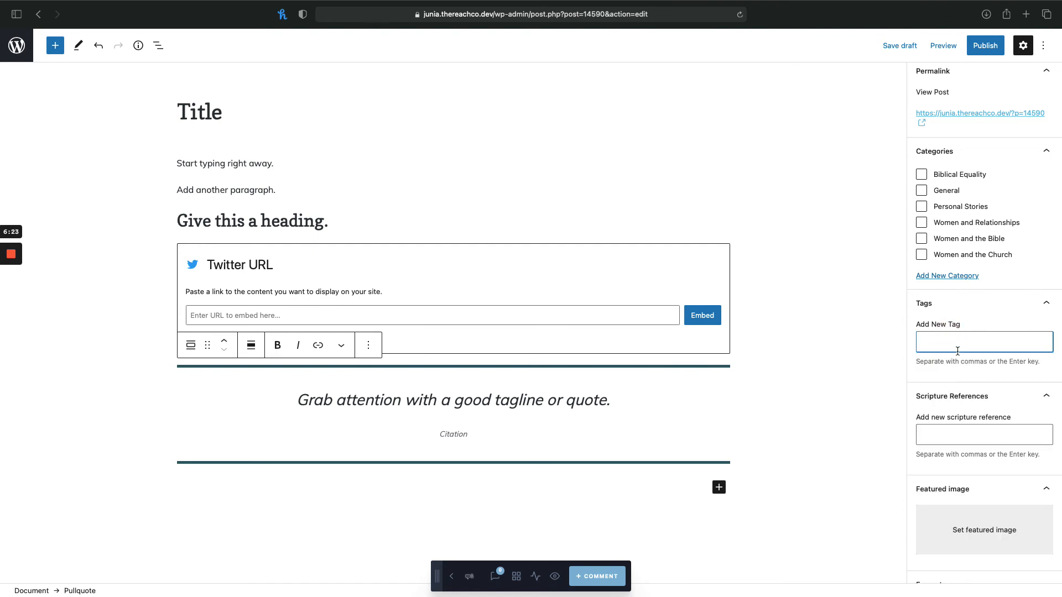
scroll(976, 425, "down", 1)
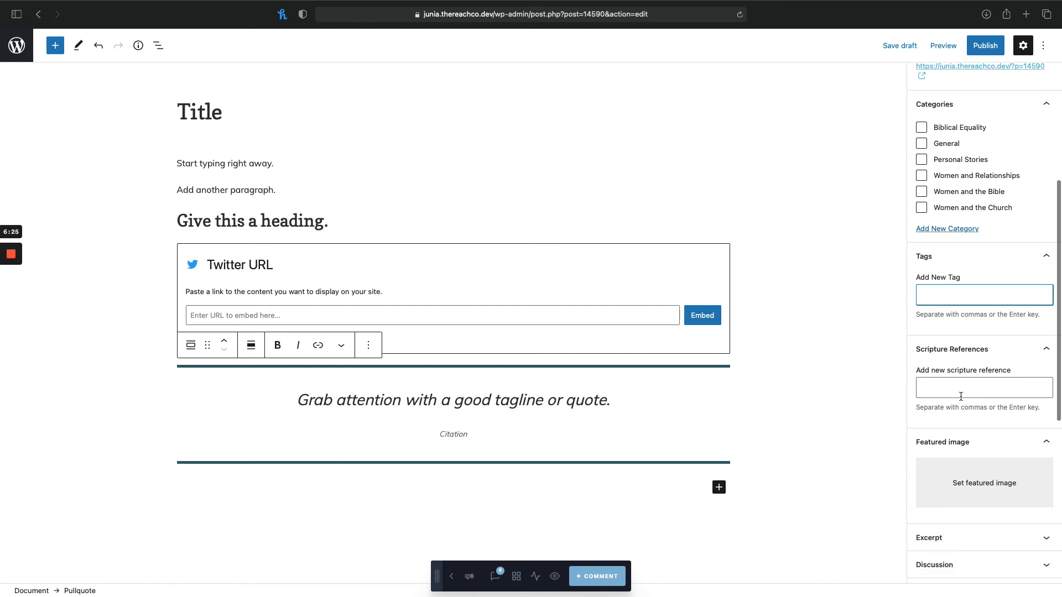
Search the existing scripture references for "1 tim" and clear the entry without adding one.
left_click(940, 384)
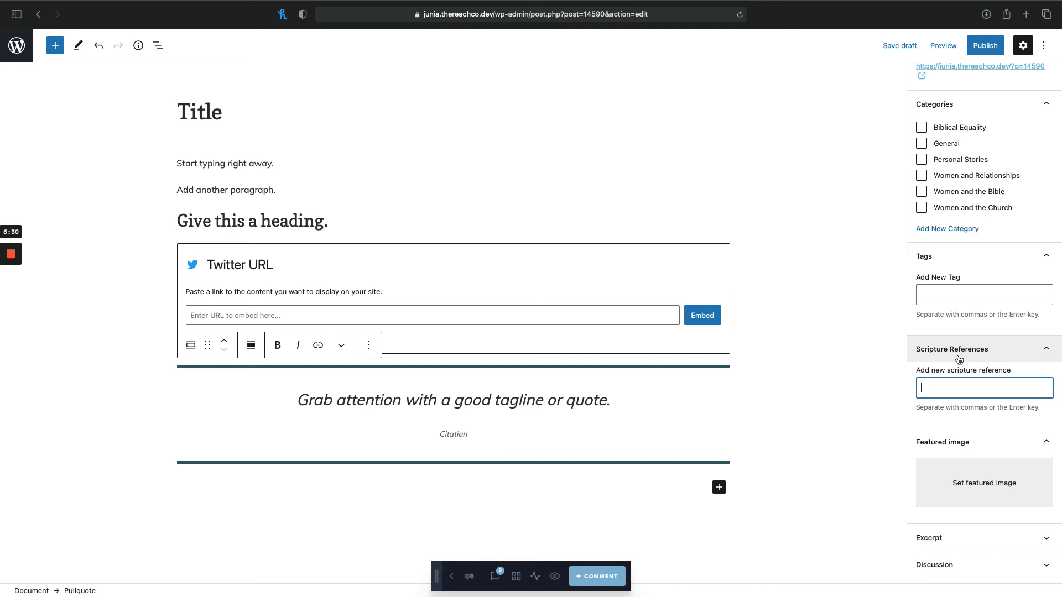
type("1 tim")
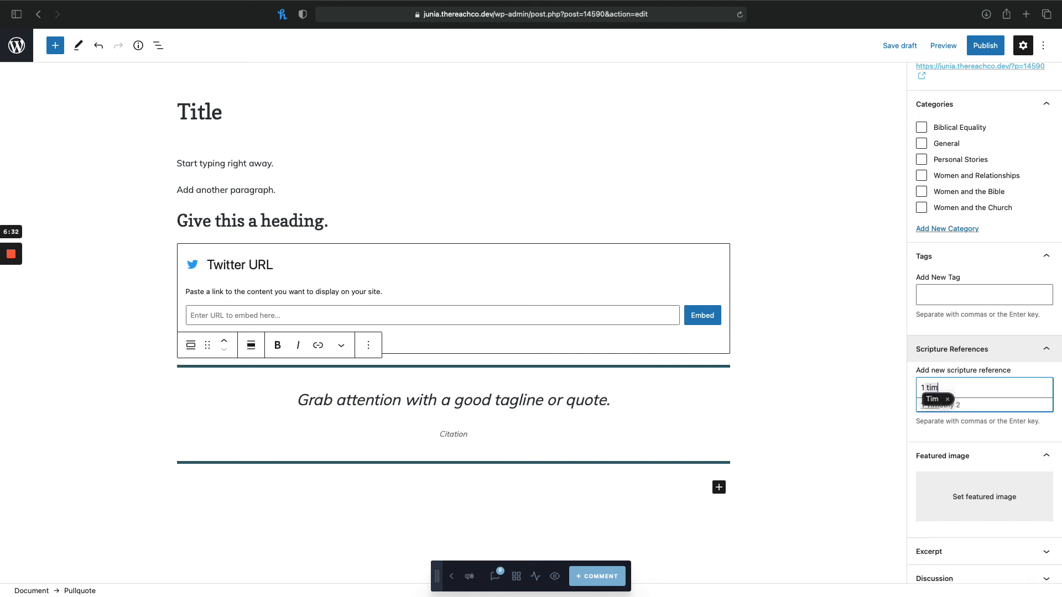
triple_click(945, 387)
key("BackSpace")
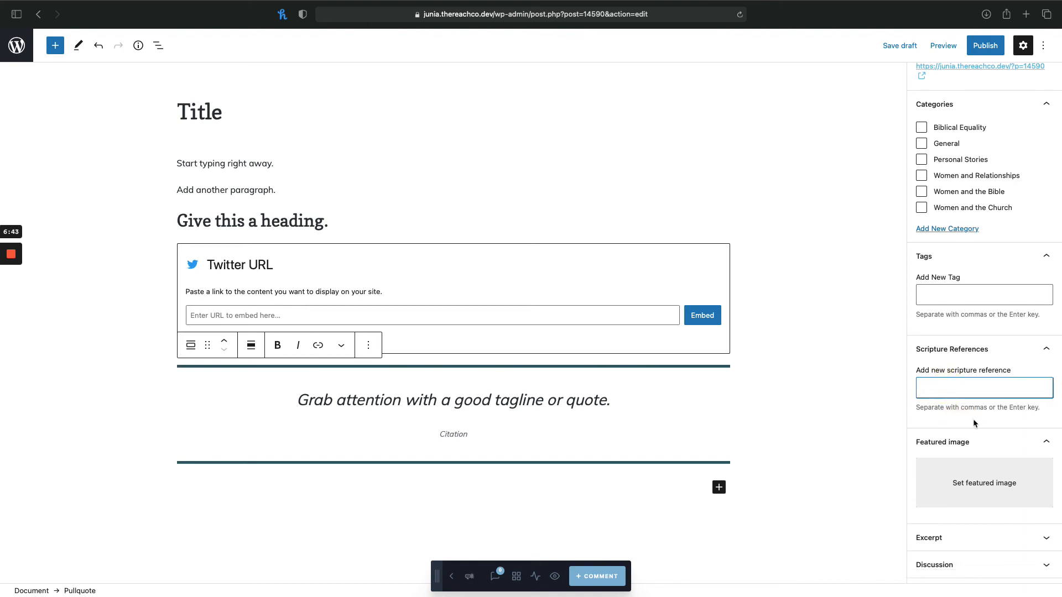
Set IMG_0681.jpg from the media library as the post's featured image.
scroll(974, 419, "down", 5)
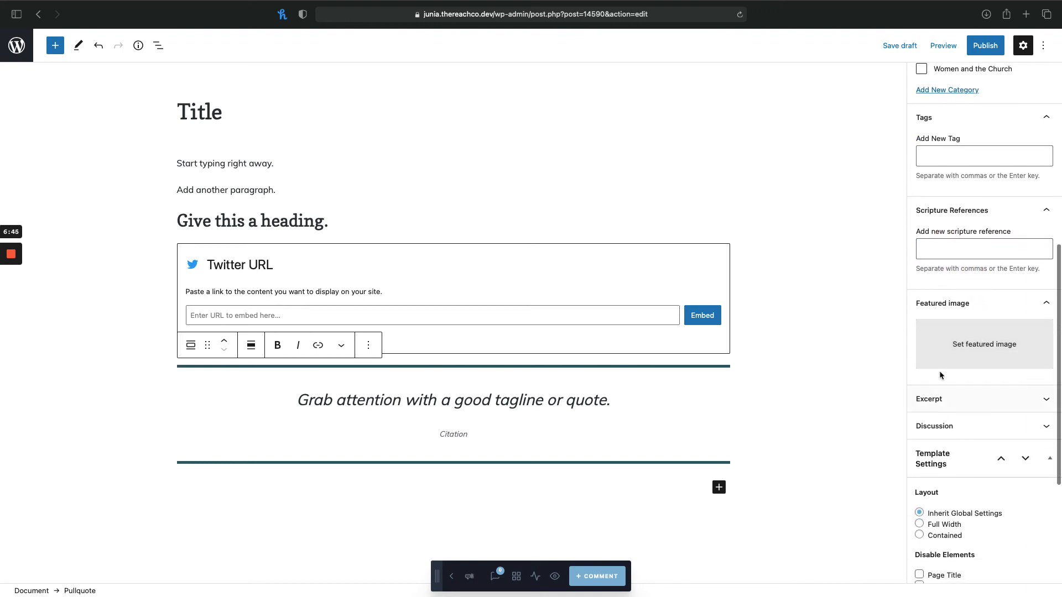
left_click(965, 351)
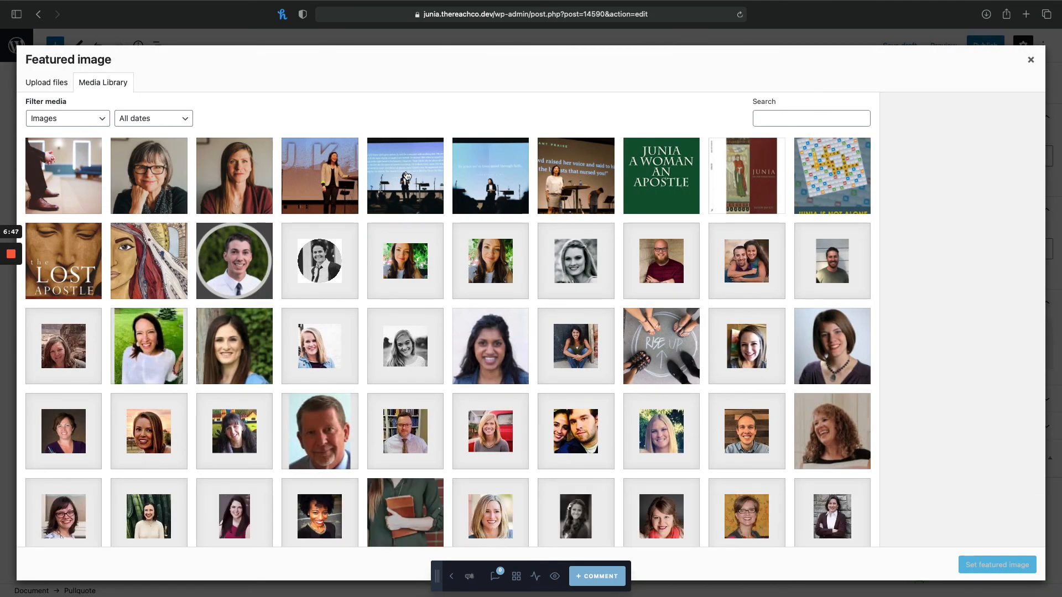
left_click(407, 175)
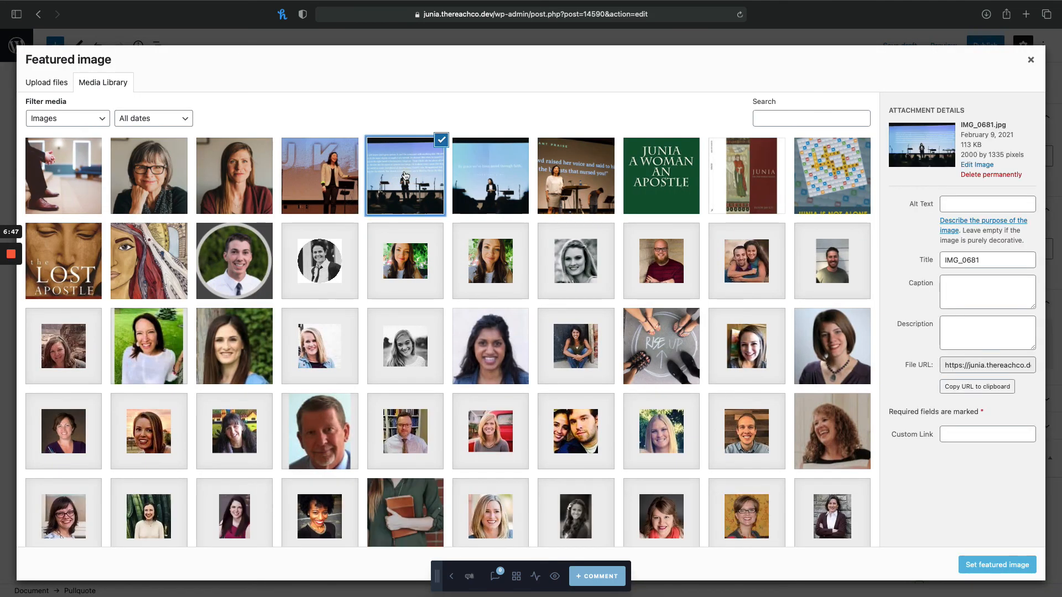
left_click(982, 563)
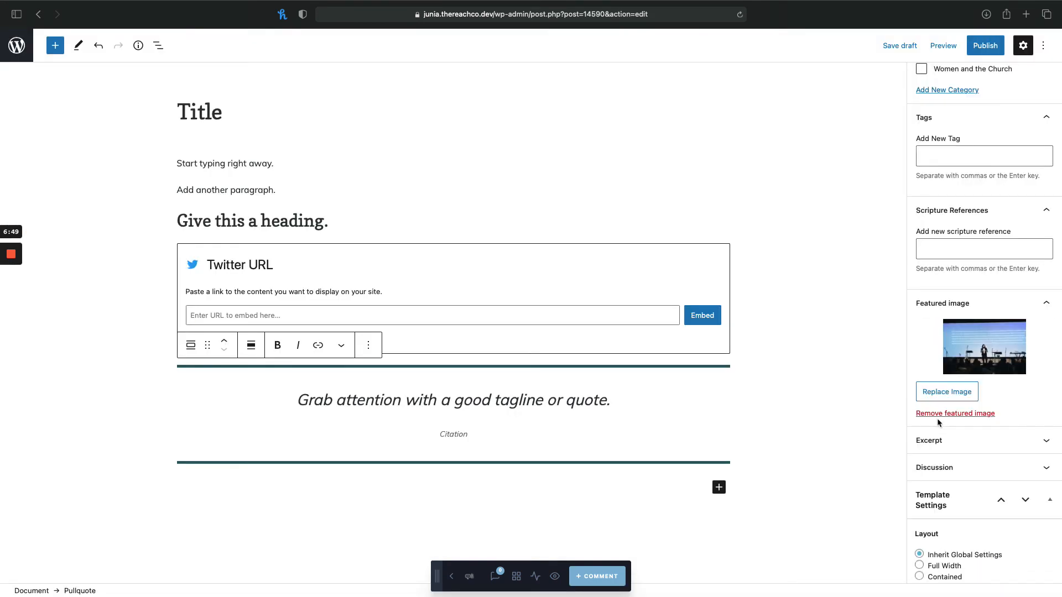
Publish the post and confirm the pre-publish checks.
left_click(985, 46)
left_click(952, 48)
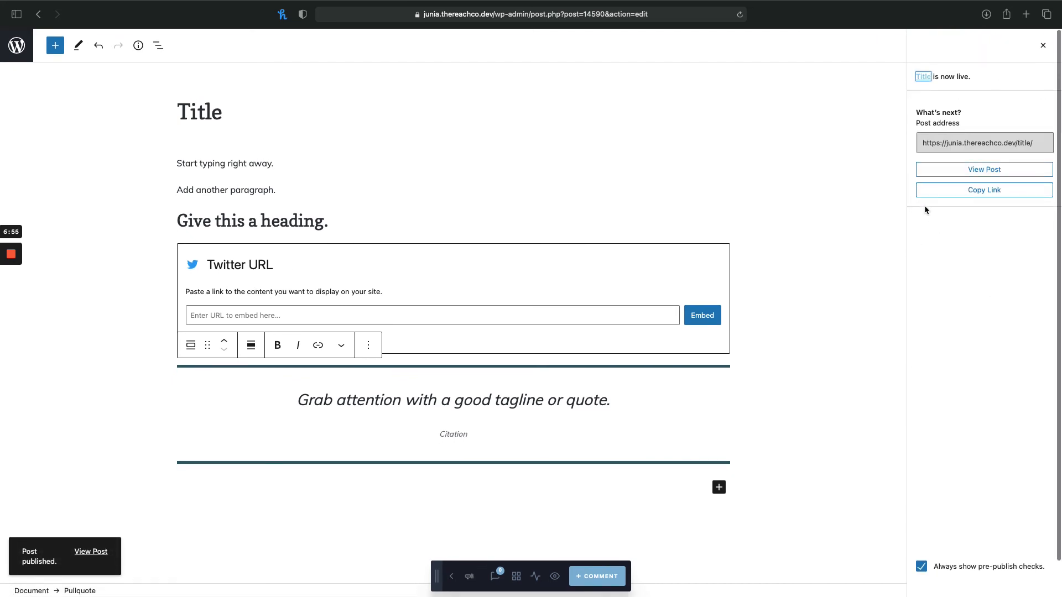
scroll(761, 360, "down", 15)
scroll(762, 365, "up", 20)
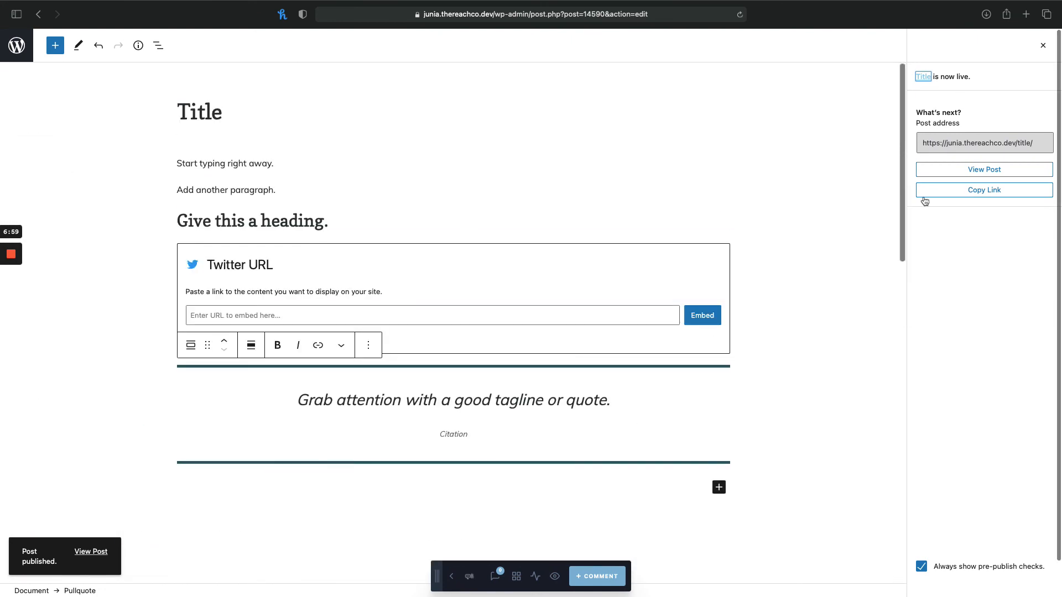
Open the published post on the live site and check its layout and featured image.
left_click(929, 170)
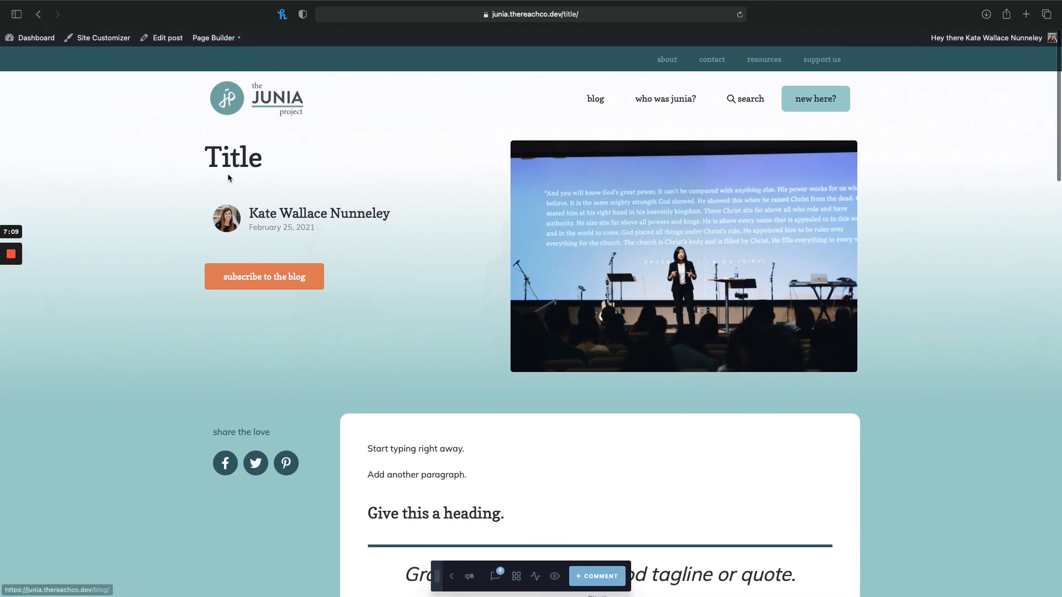
mouse_move(20, 264)
left_click(10, 300)
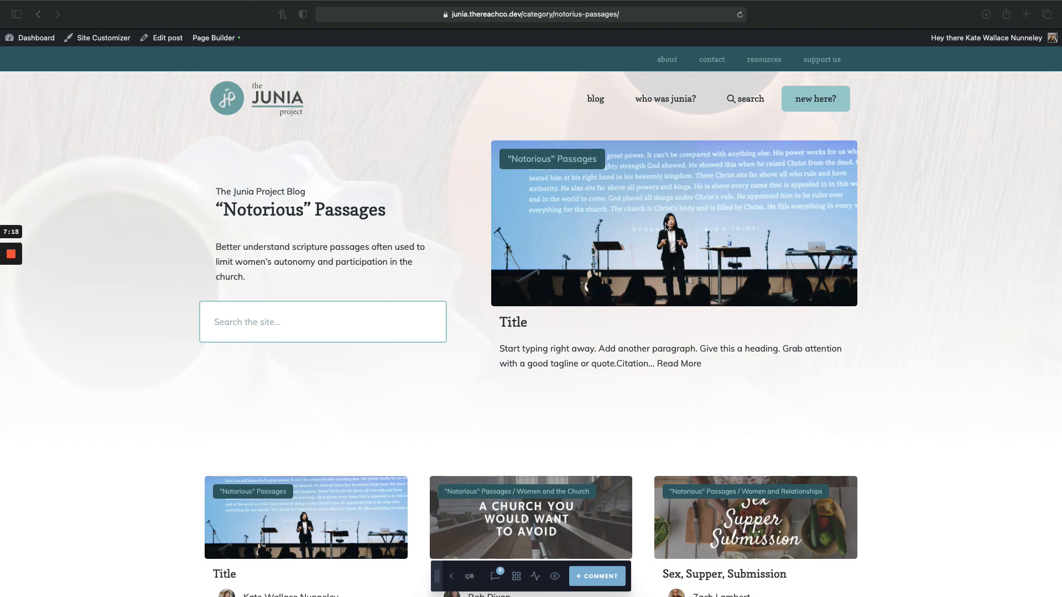
Look through the "Notorious" Passages category page to see how the published post is featured and listed.
scroll(667, 226, "down", 1)
scroll(667, 232, "up", 1)
scroll(448, 235, "down", 5)
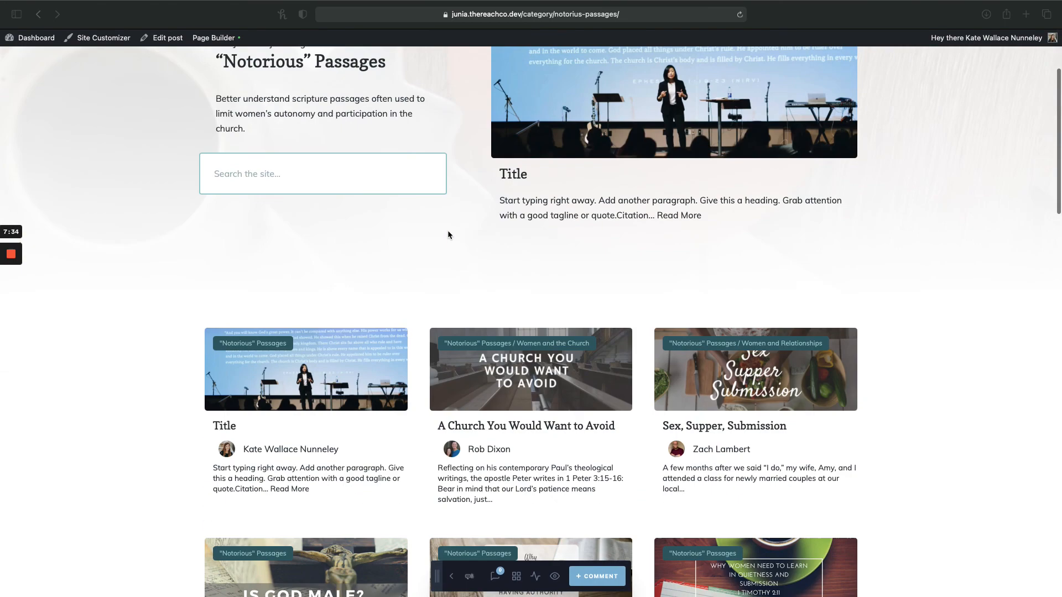
scroll(411, 332, "down", 10)
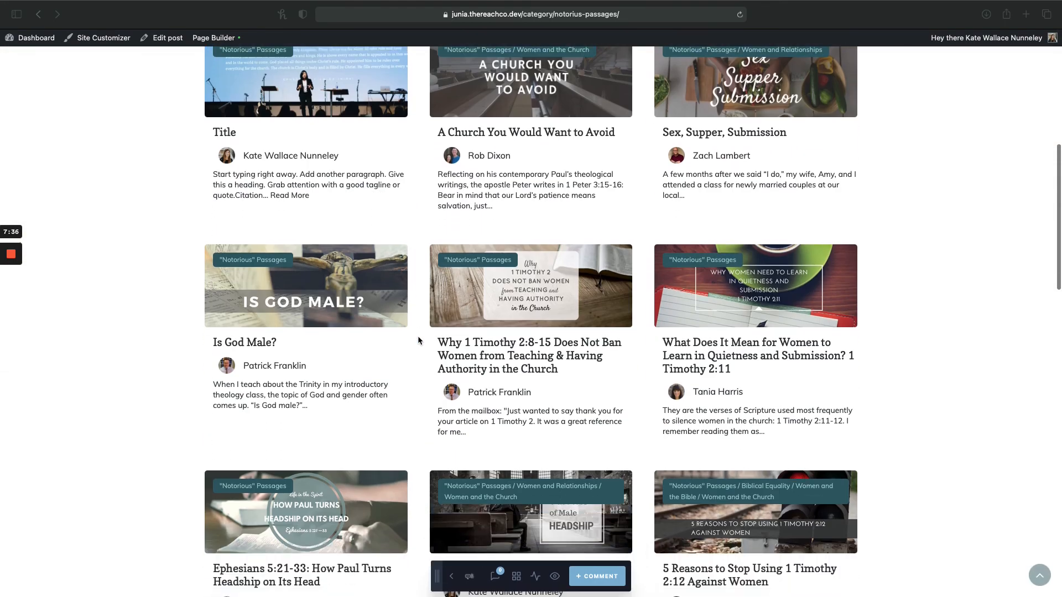
scroll(418, 340, "up", 15)
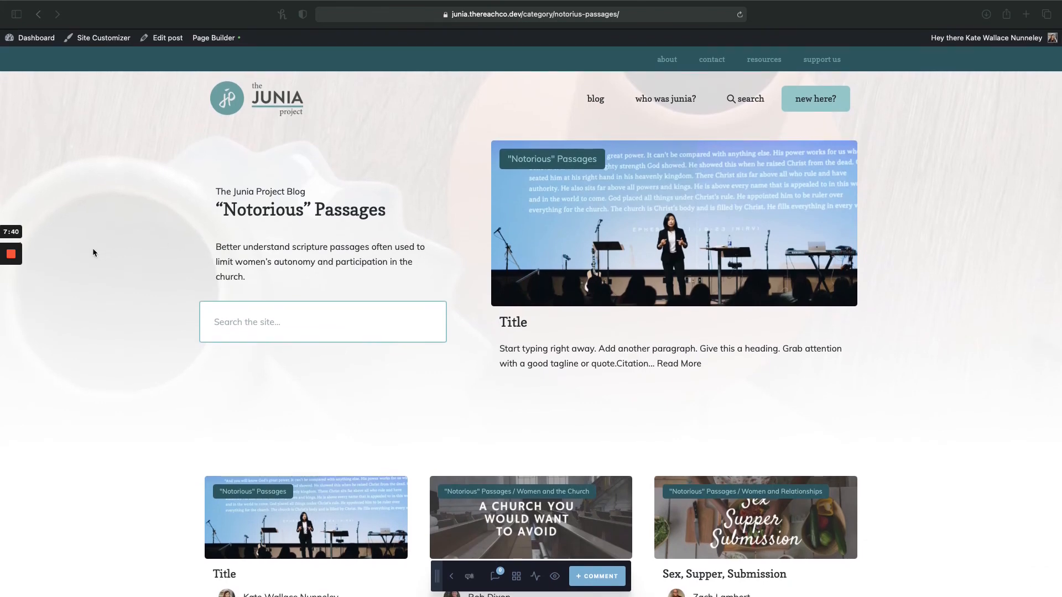
mouse_move(11, 262)
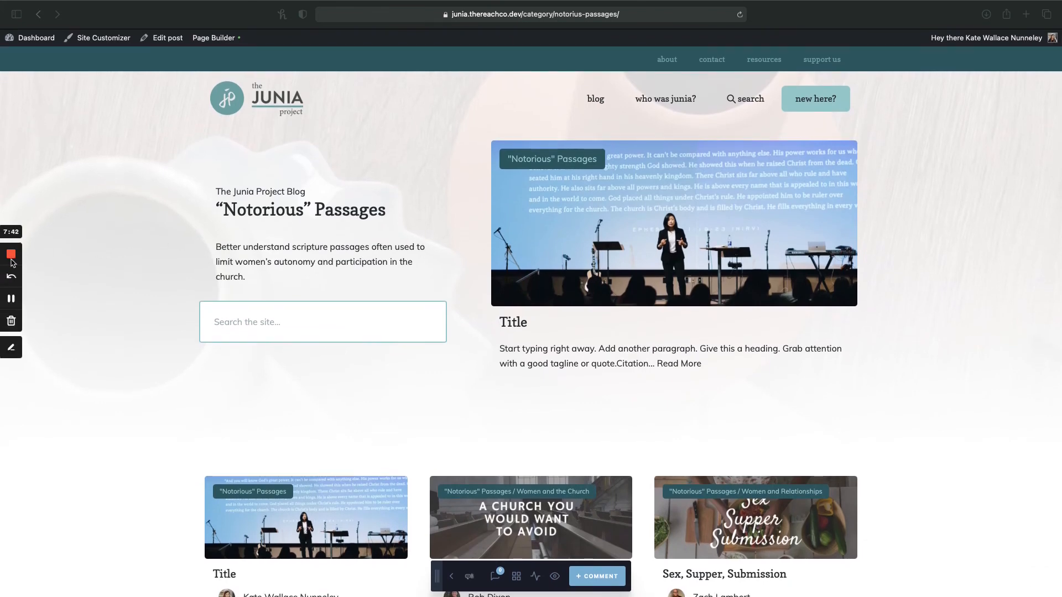